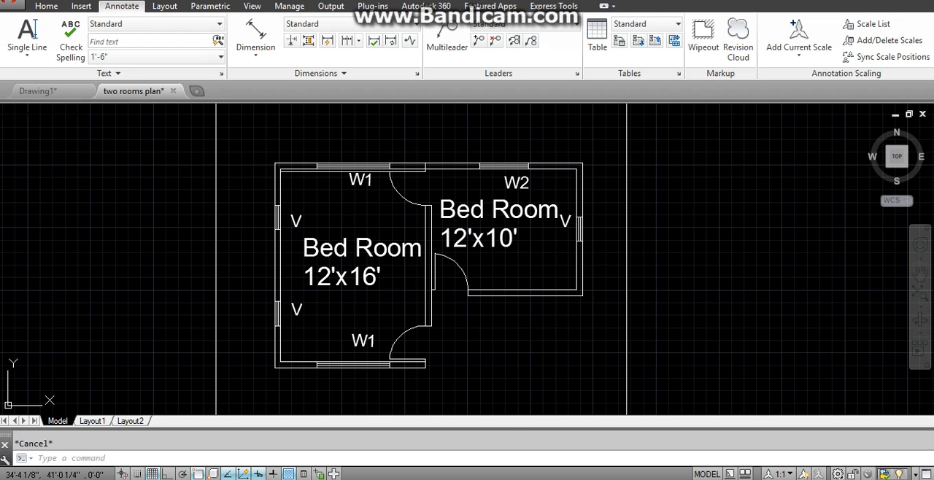
- Switch to the Word document and add the line 25.5'x17' below the y-axis calculation
key(alt+Tab)
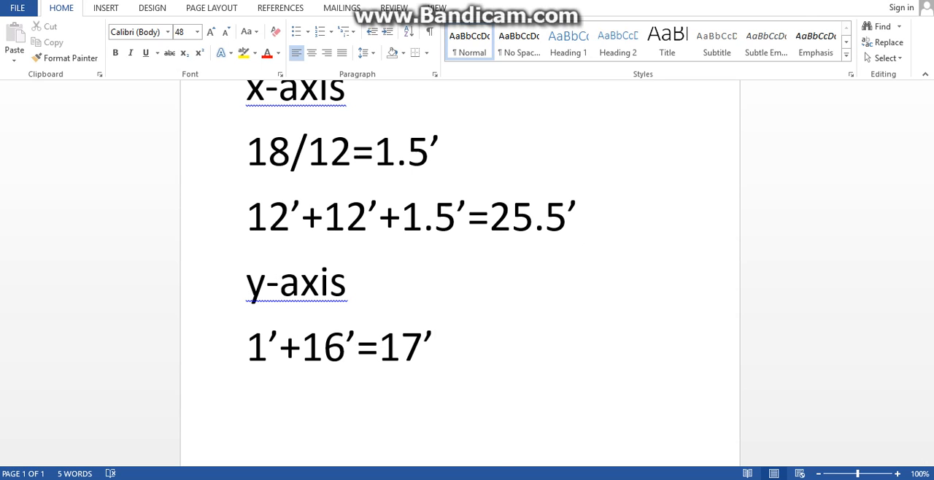
key(alt+Tab)
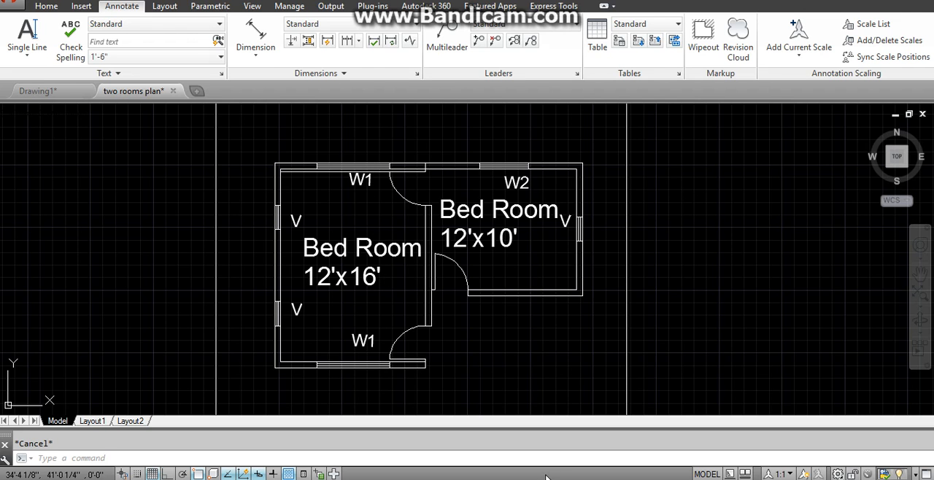
click(383, 479)
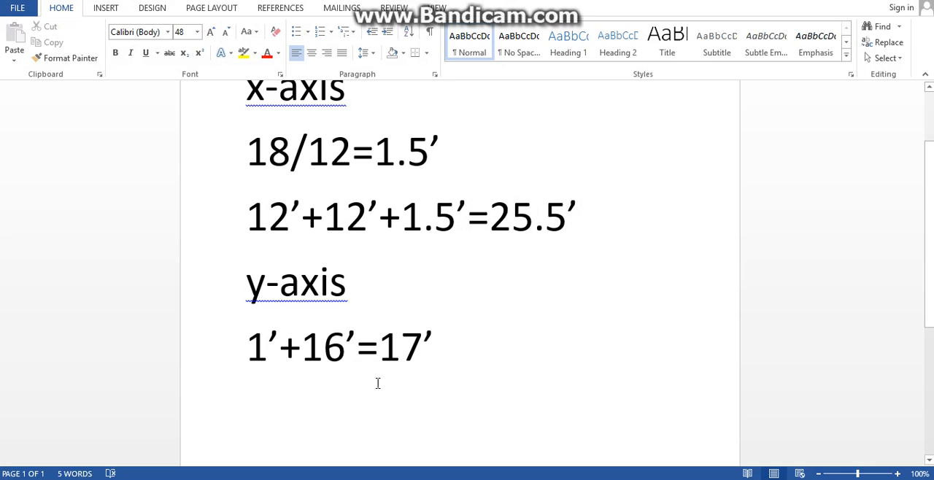
mouse_move(485, 479)
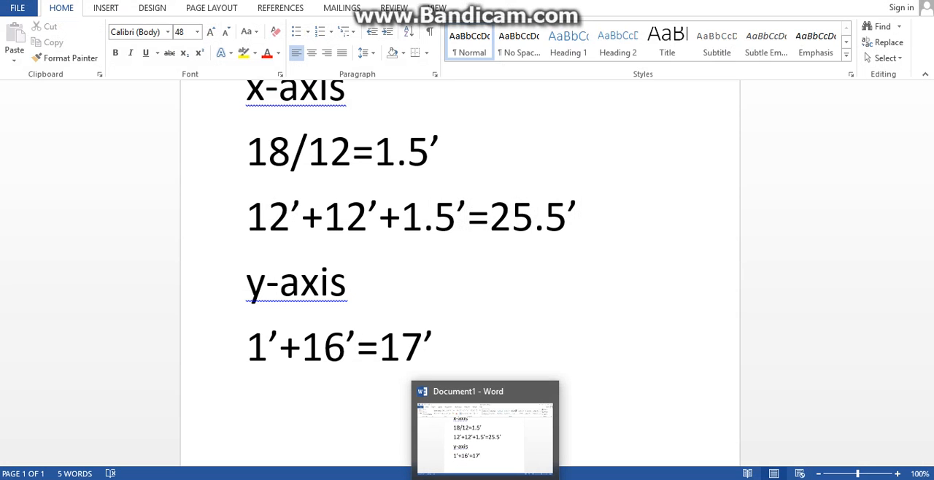
click(453, 375)
key(Return)
text(25.5)
text('x)
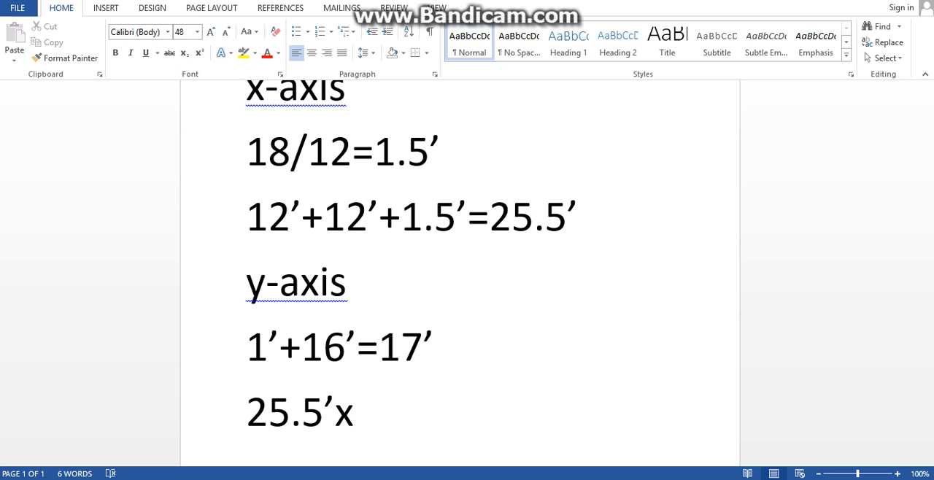
text(17')
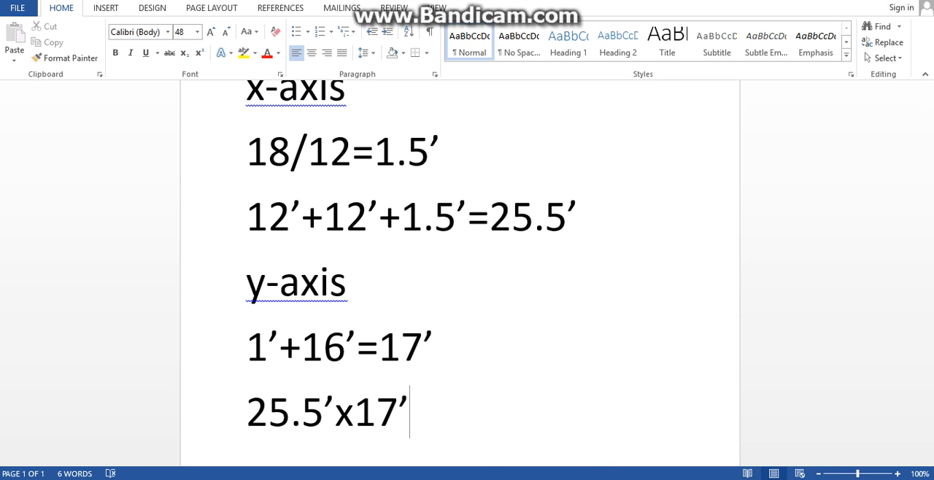
- Switch to Drawing1 in AutoCAD and draw a rectangle 25.5' wide and 17' high
click(403, 458)
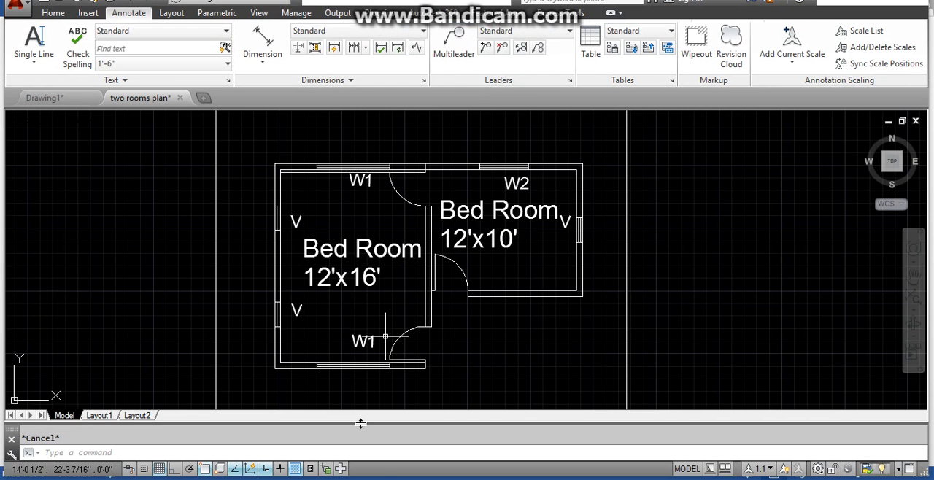
click(421, 443)
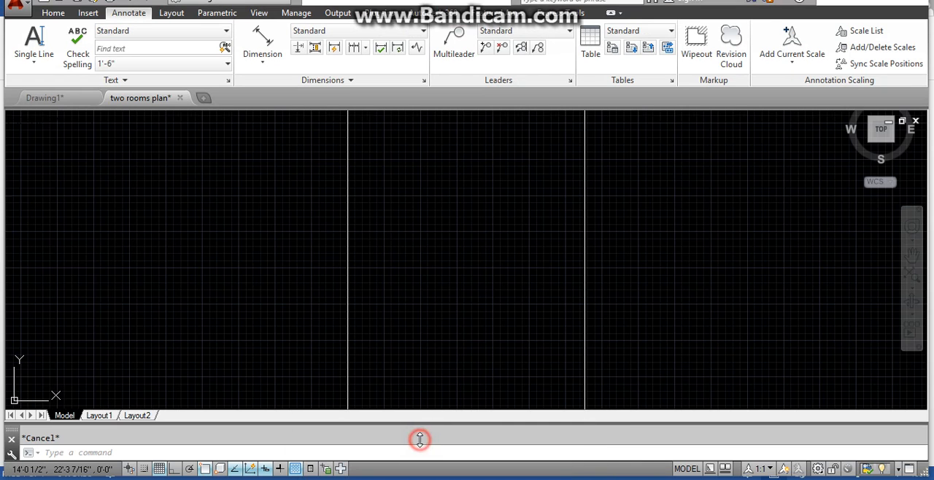
key(Escape)
text(rec)
key(Return)
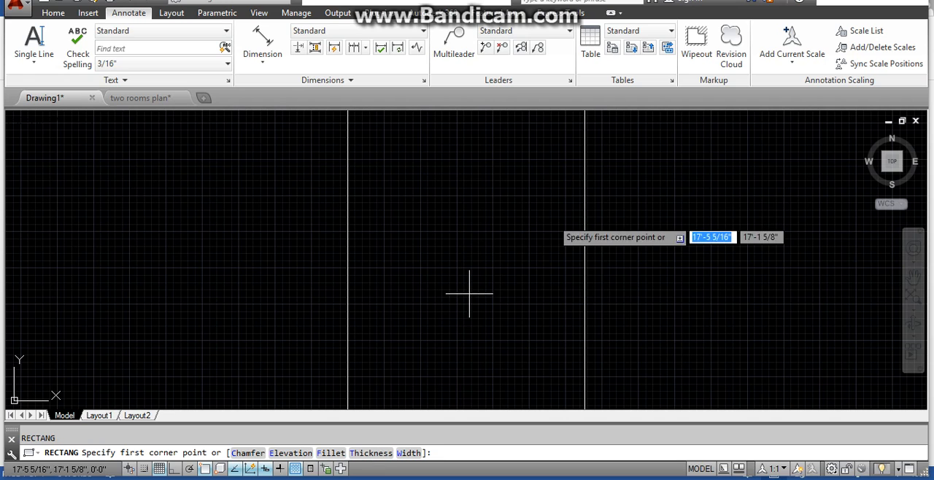
click(410, 191)
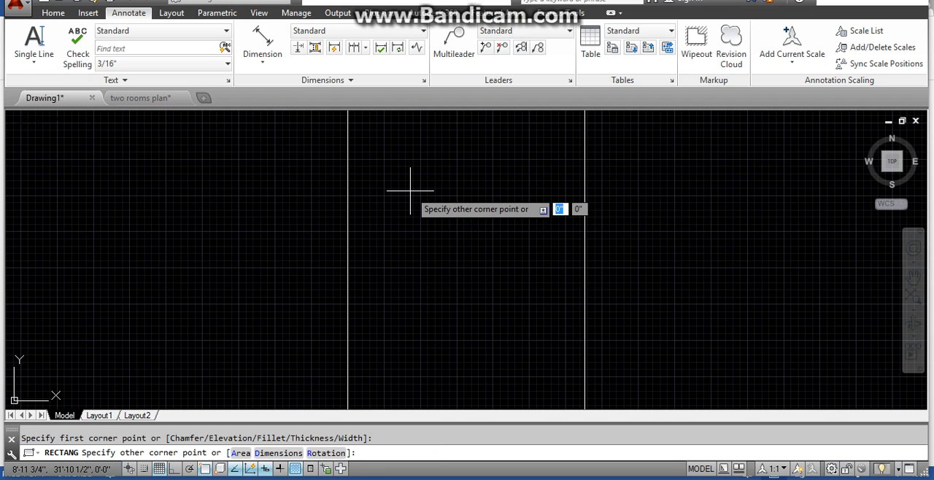
text(@)
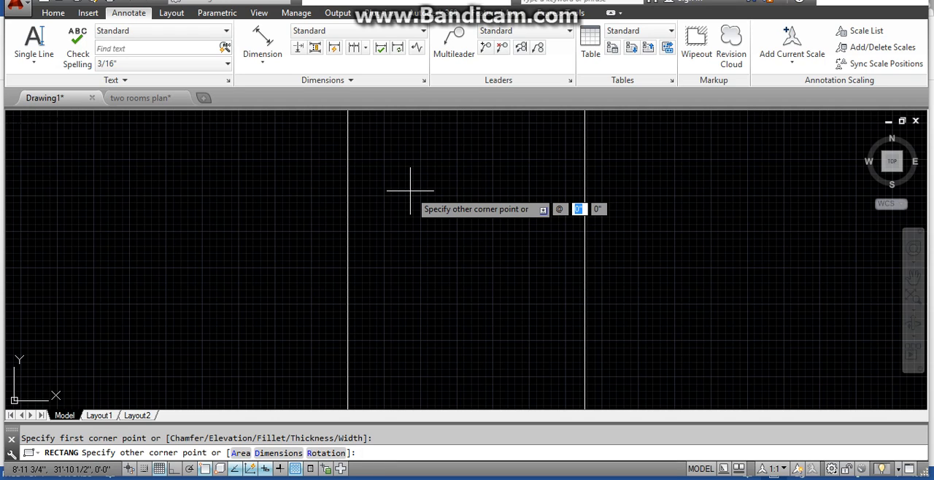
text(25.5)
key(Tab)
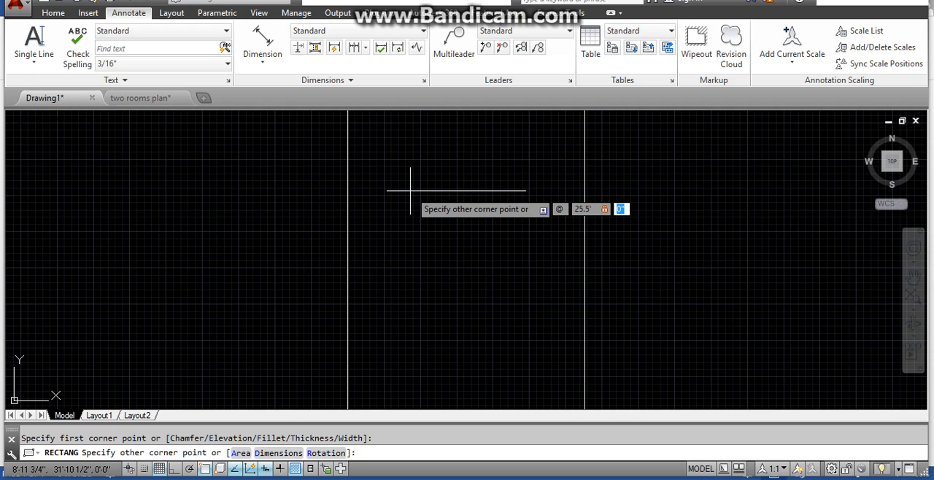
text(17)
key(Return)
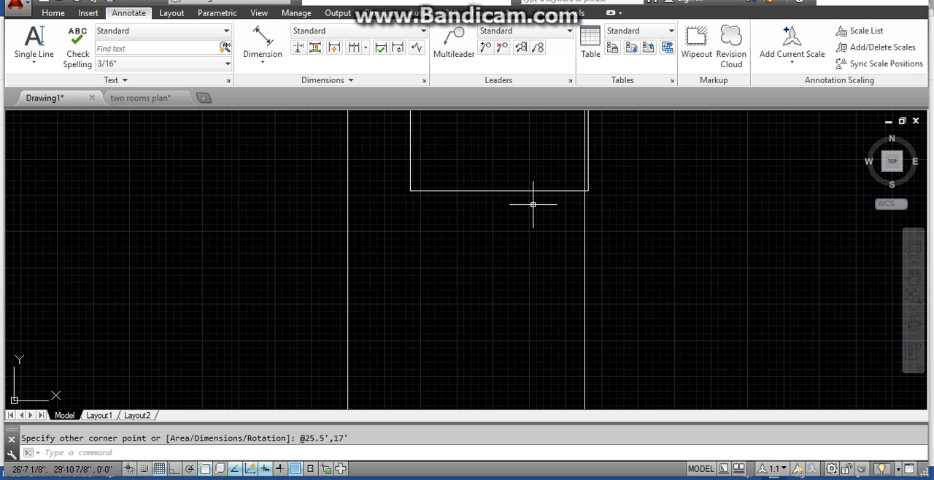
key(Escape)
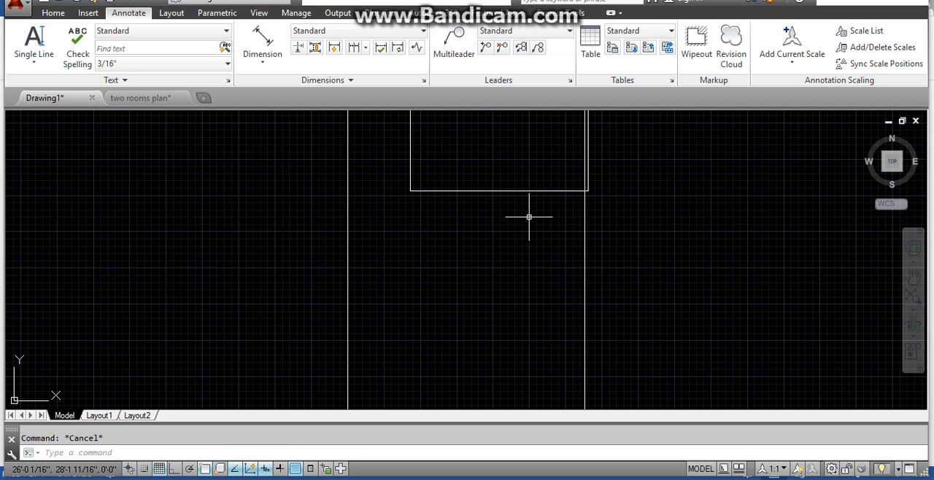
- Move the rectangle down and left so it lies between the two long vertical lines
text(m)
key(Return)
click(494, 191)
key(Return)
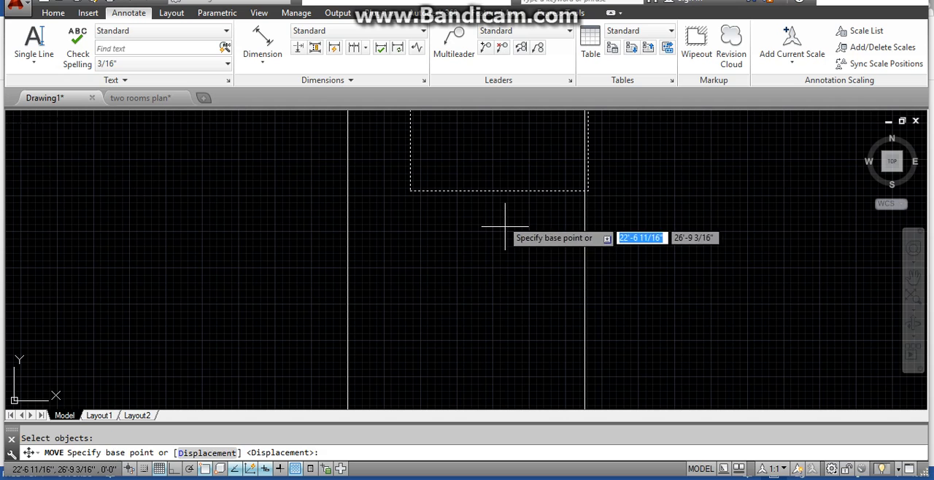
click(499, 204)
click(470, 273)
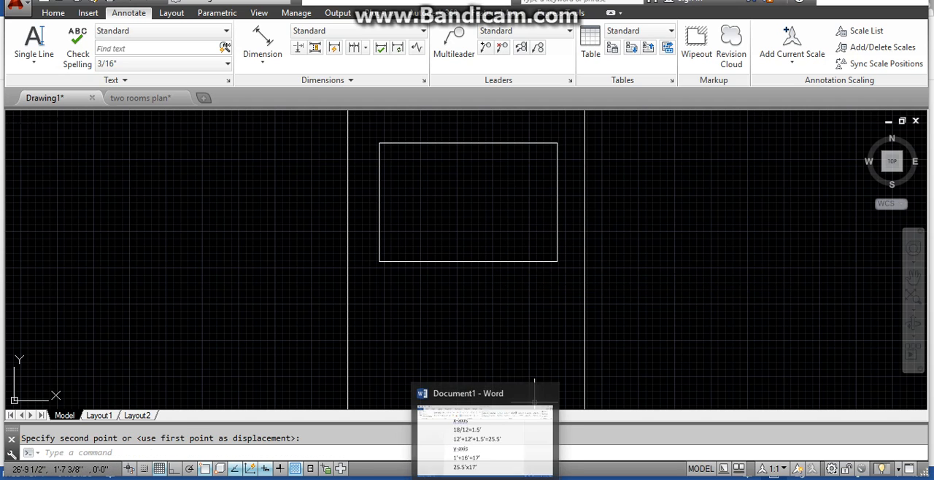
- Check the room and wall layout in the two rooms plan drawing
mouse_move(451, 478)
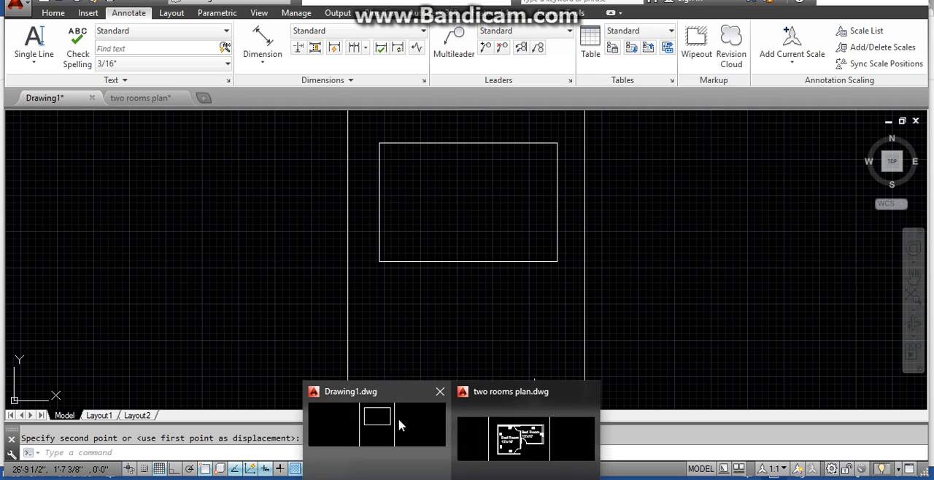
click(553, 454)
key(Escape)
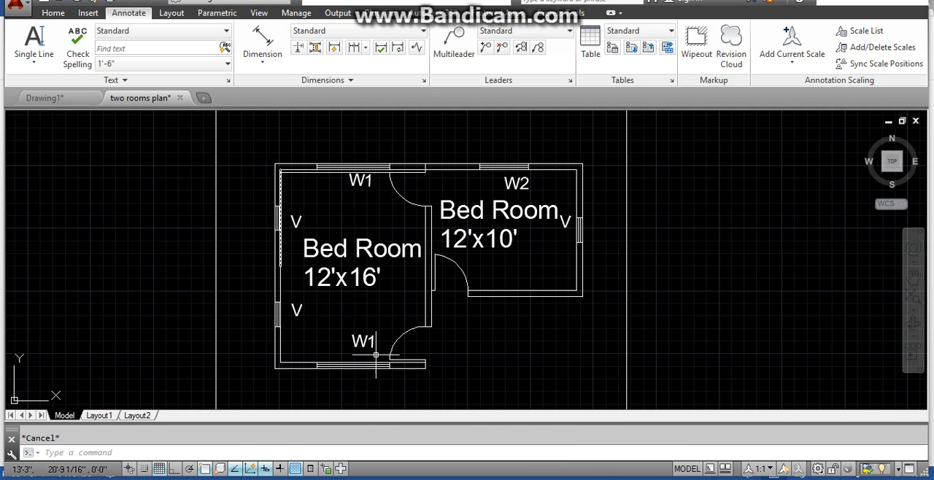
mouse_move(478, 476)
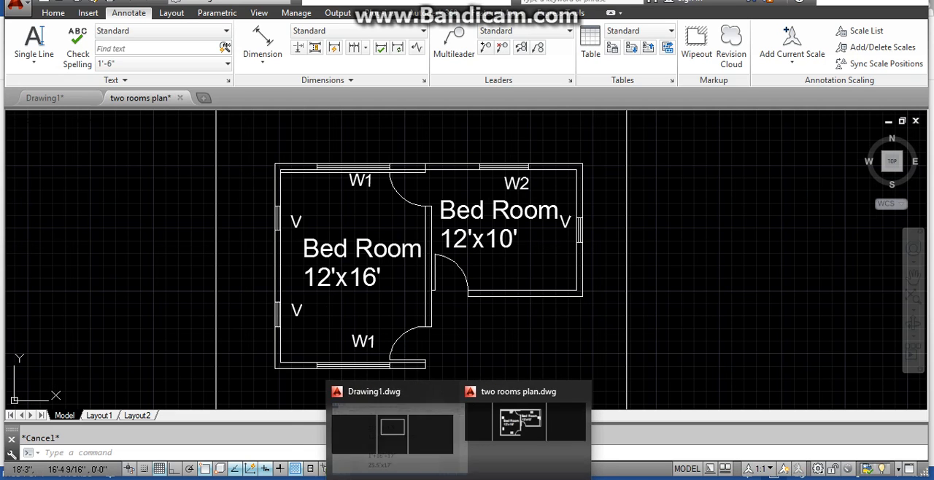
click(499, 450)
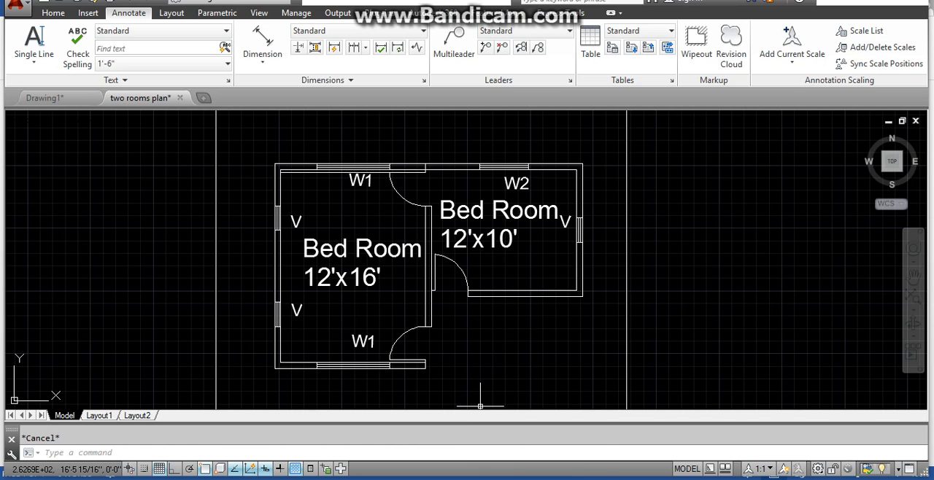
- Return to Drawing1 and offset the rectangle 6" inward to form the outer wall thickness
mouse_move(453, 478)
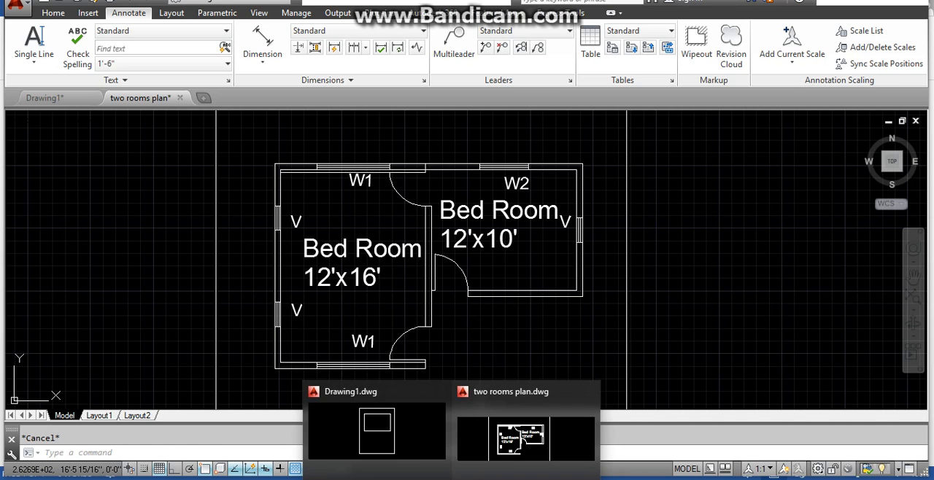
click(400, 439)
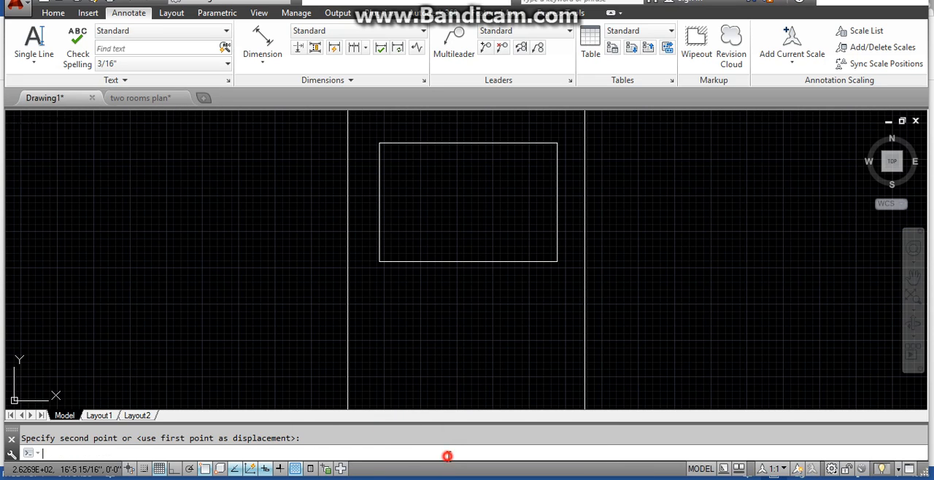
text(o)
key(Return)
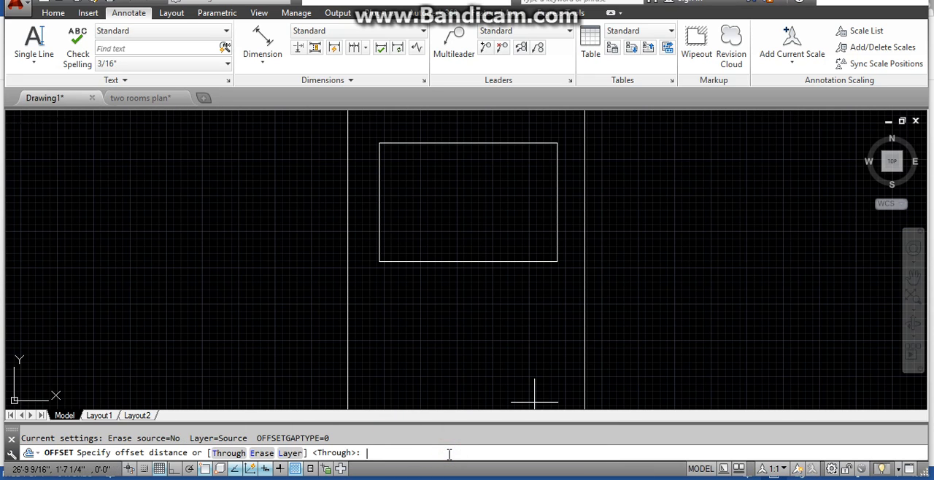
key(Return)
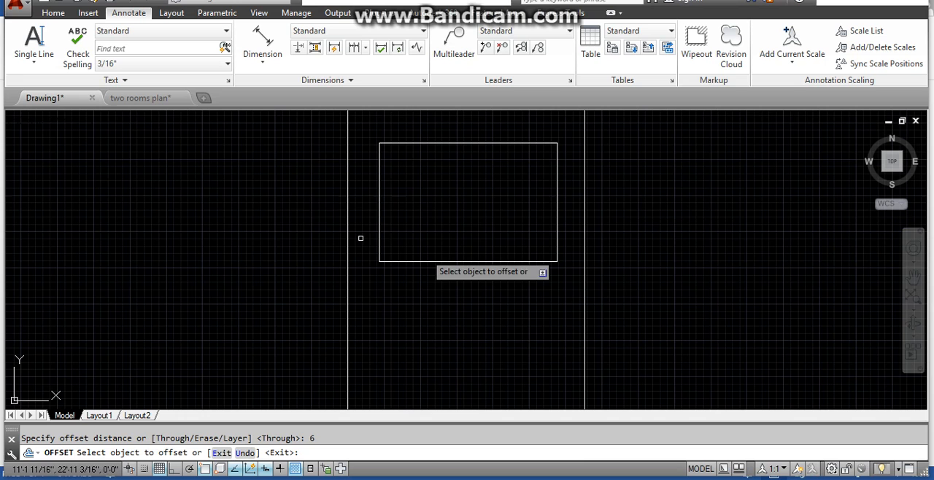
click(376, 208)
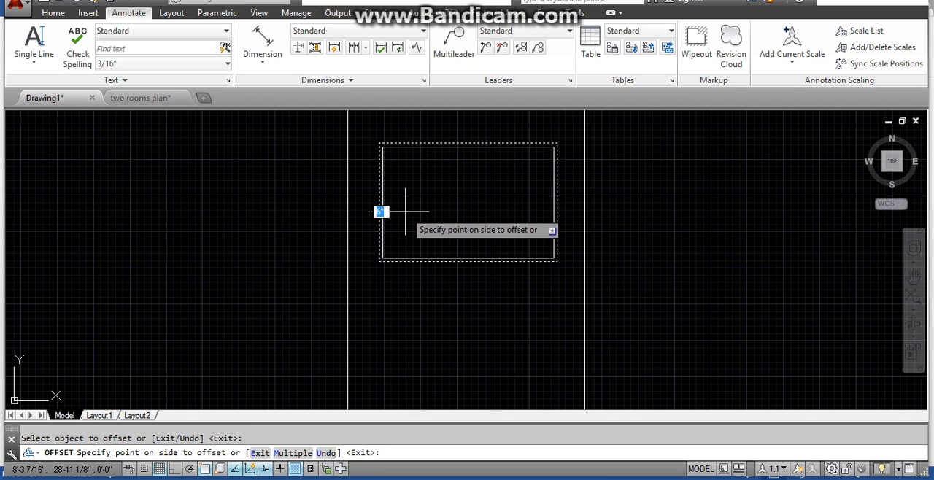
click(375, 212)
scroll(454, 189, up, 2)
scroll(453, 189, up, 2)
click(916, 275)
drag(694, 239, 664, 292)
scroll(663, 290, down, 2)
drag(603, 270, 571, 234)
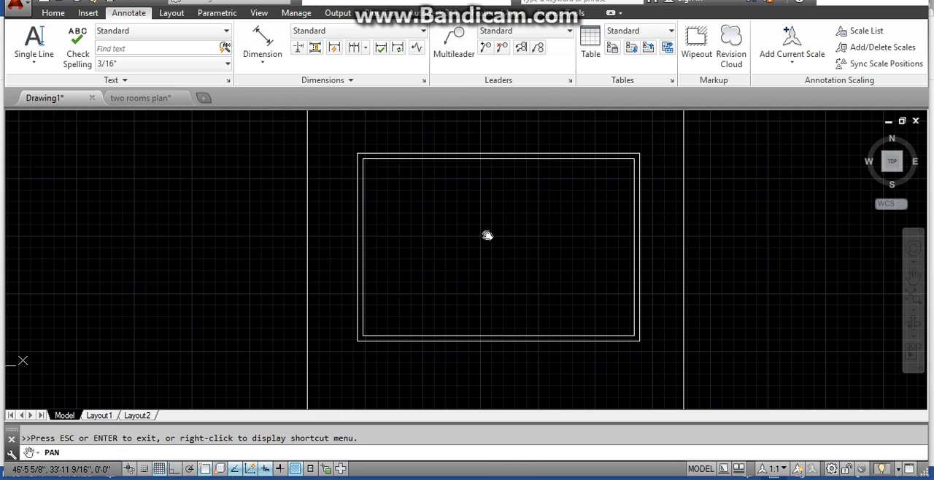
key(Escape)
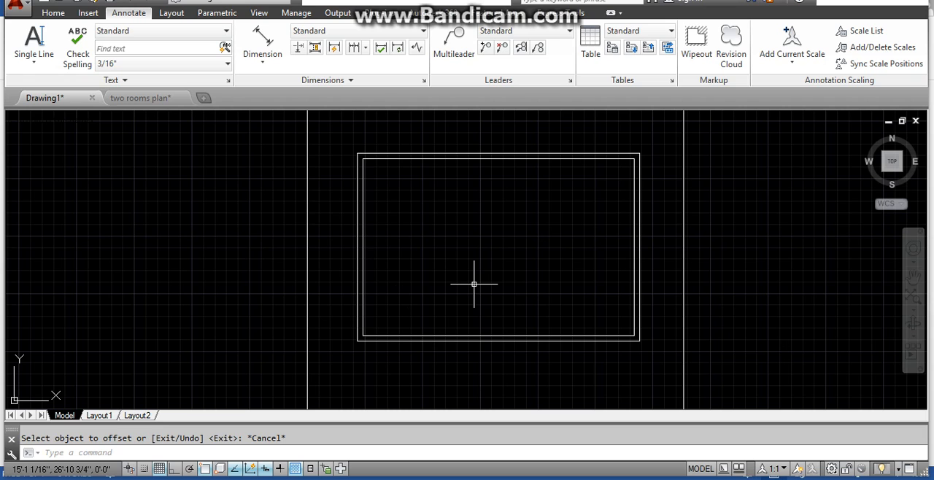
- Explode both the inner and outer wall rectangles into separate lines
text(e)
key(BackSpace)
text(e)
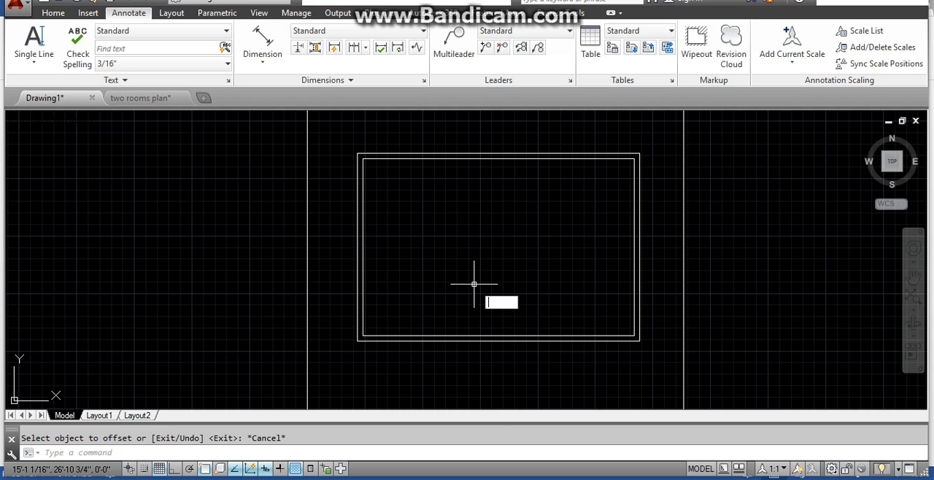
key(Return)
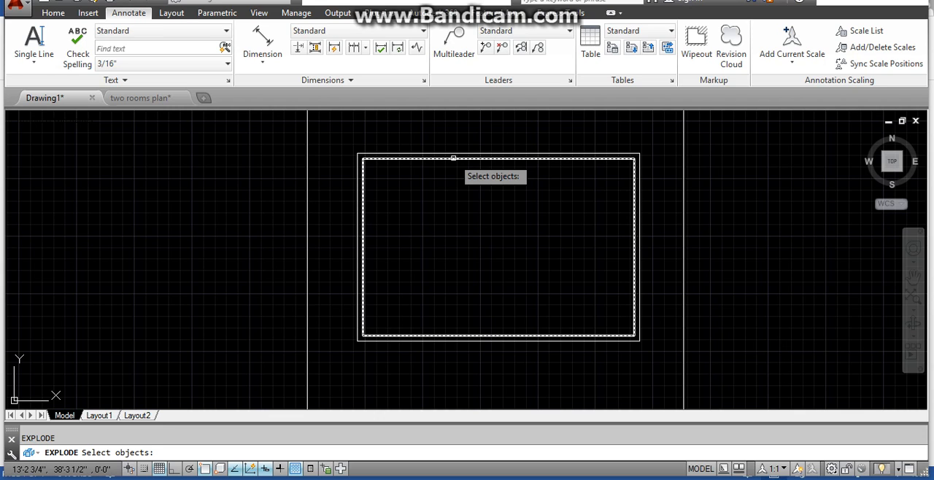
click(453, 159)
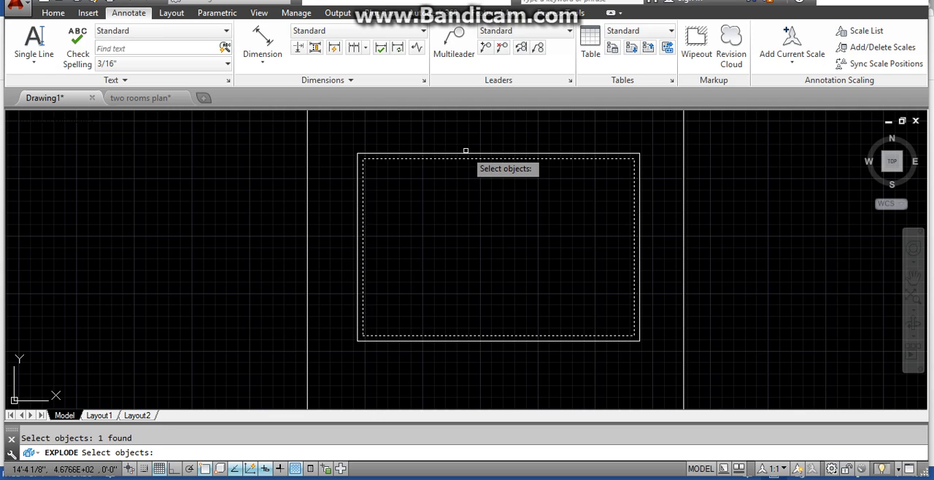
click(456, 154)
key(Return)
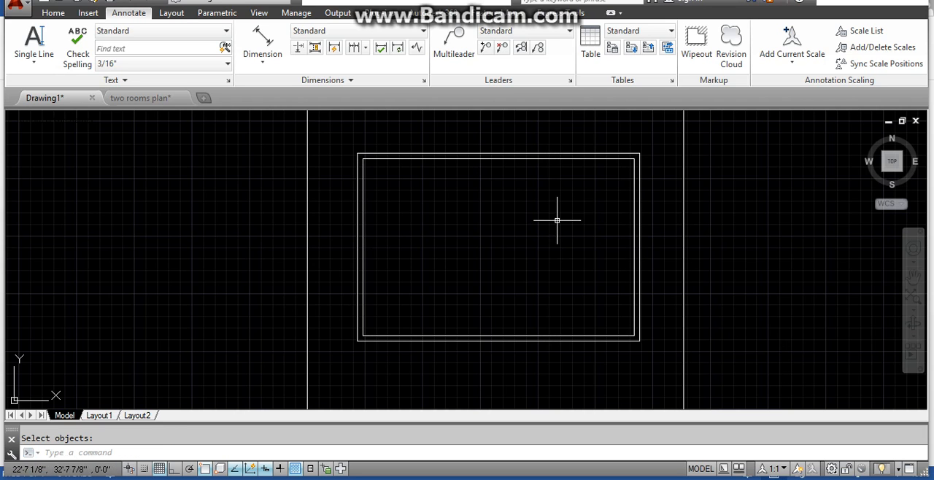
key(Escape)
- Offset the inner line of the left wall 12' to the right to mark the first bedroom's width
text(o)
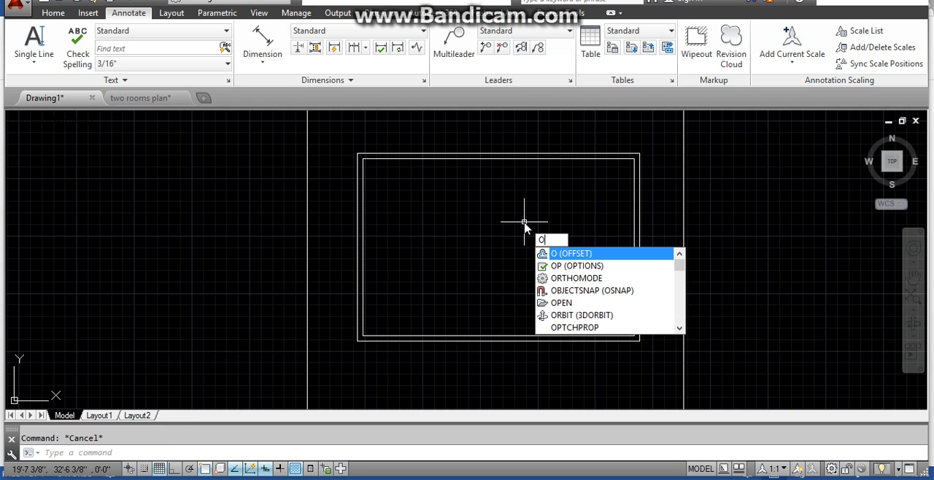
key(Return)
text(12)
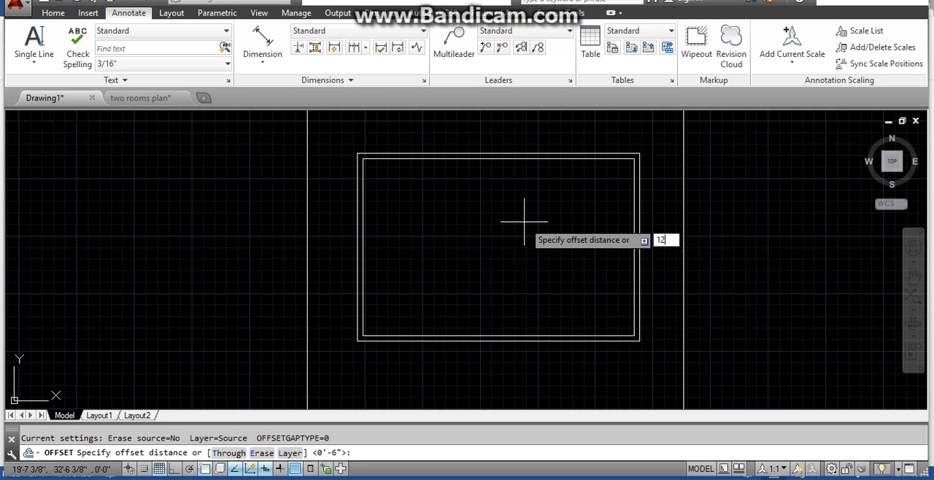
text(')
key(Return)
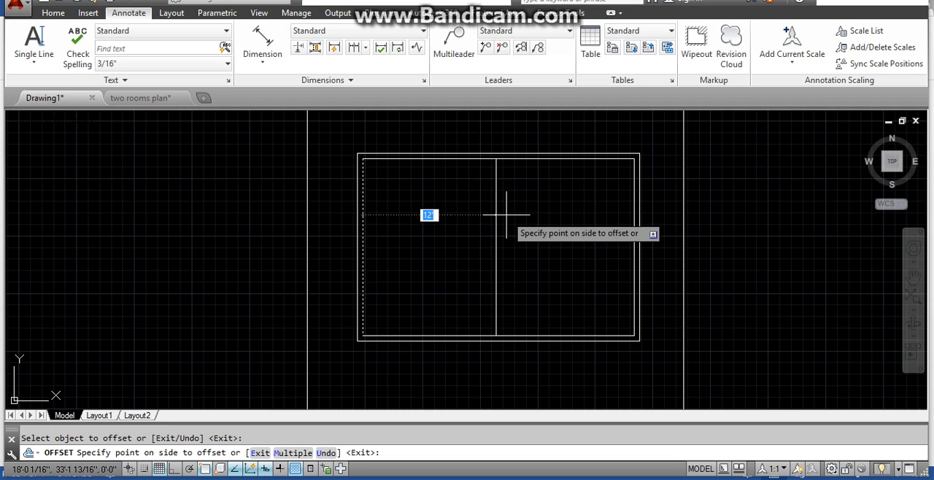
click(506, 216)
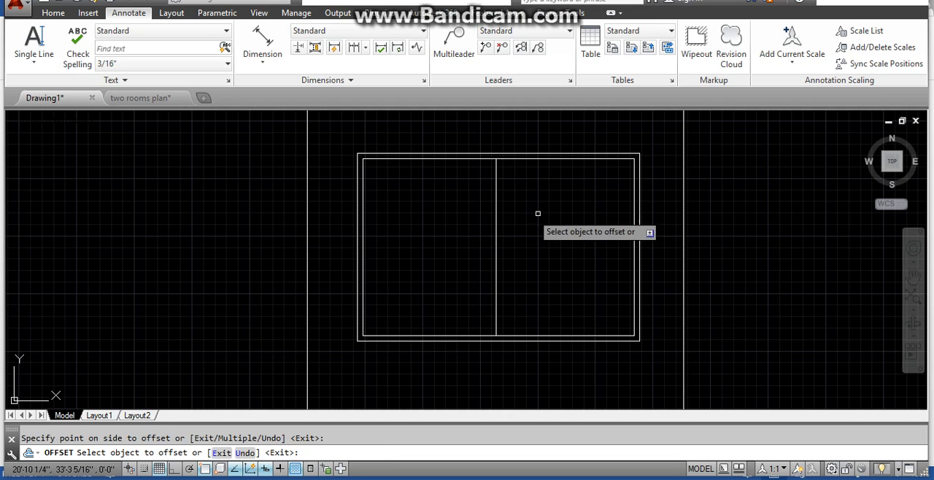
- Offset the inner line of the right wall 12' to the left to mark the second bedroom's width
click(634, 215)
click(518, 220)
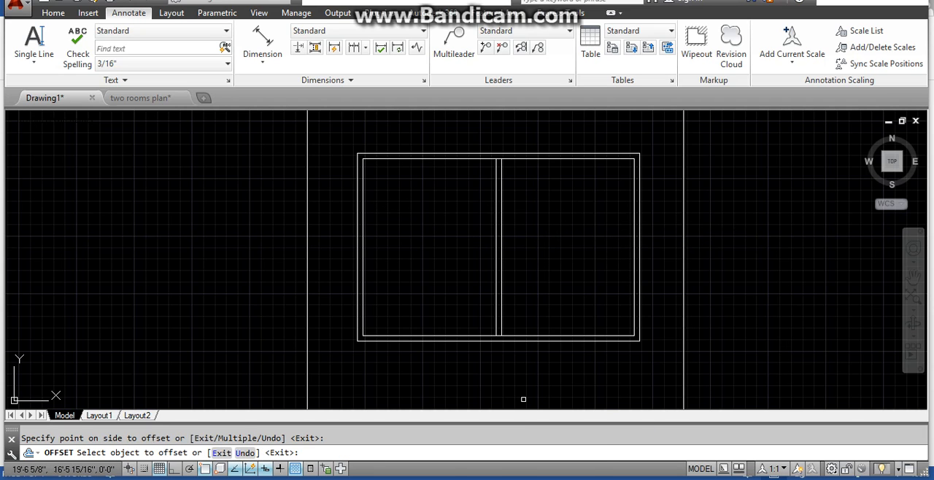
- Check the second bedroom's size and walls in the two rooms plan drawing, and return to Drawing1
click(496, 433)
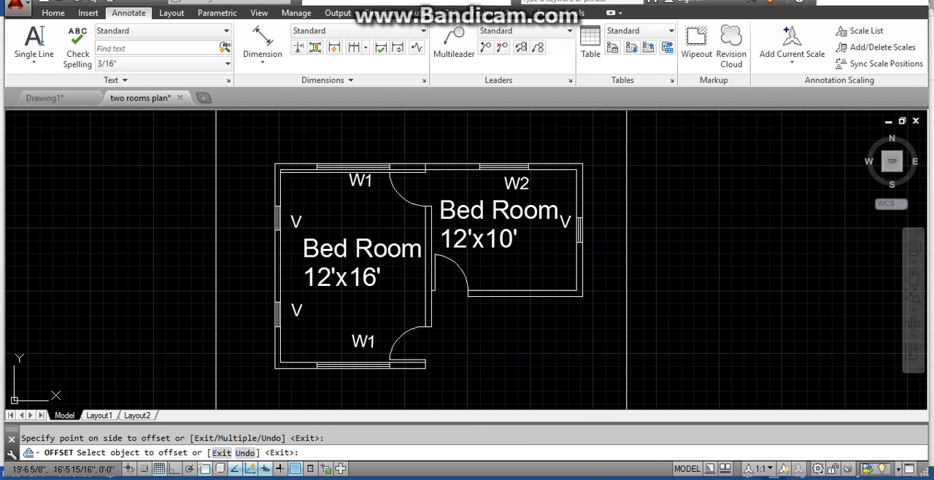
key(Escape)
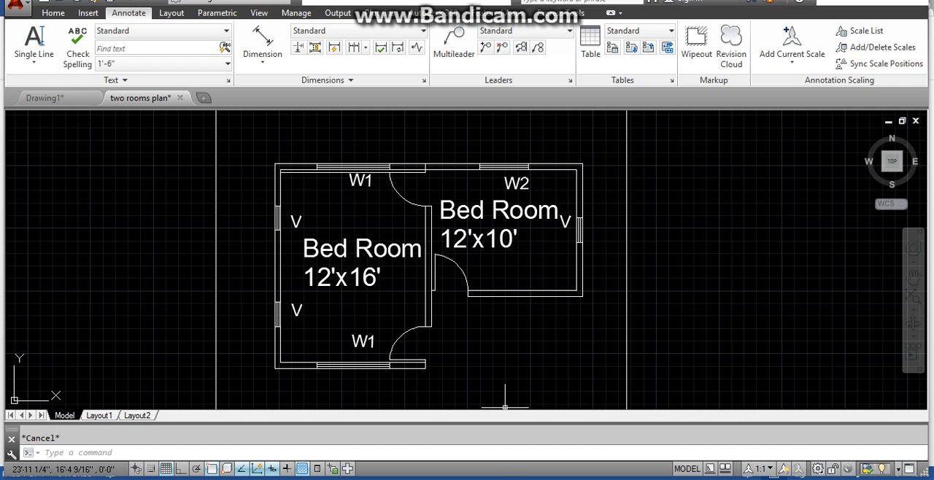
key(alt+Tab)
mouse_move(453, 478)
click(390, 411)
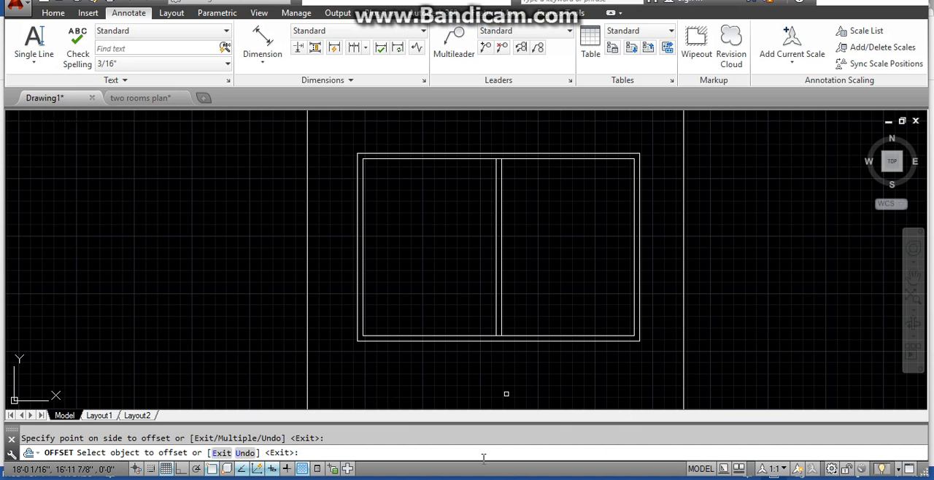
- Offset the inner line of the top wall 10' downward to mark the second bedroom's depth
key(Escape)
text(o)
key(Return)
text(10)
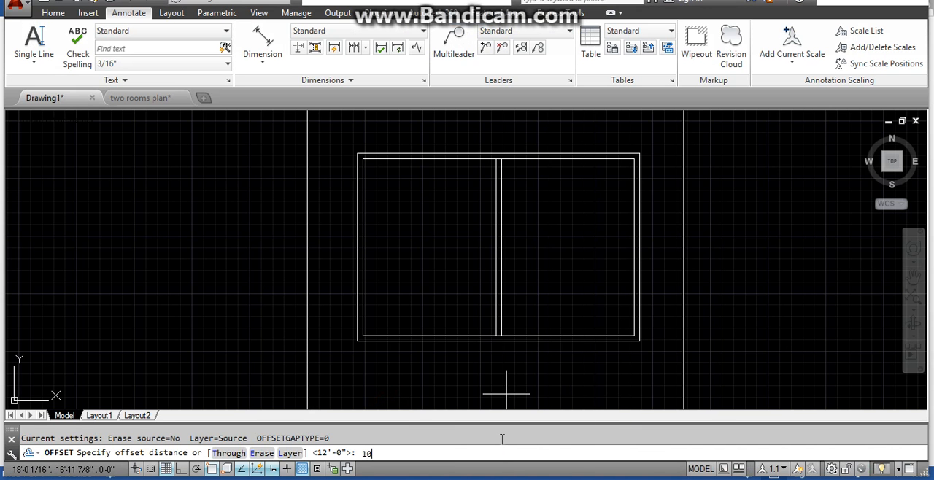
key(Return)
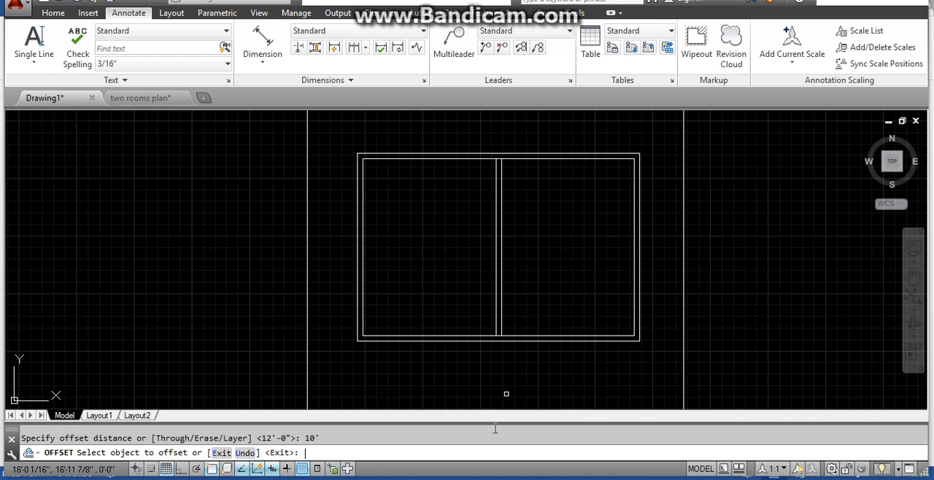
click(540, 153)
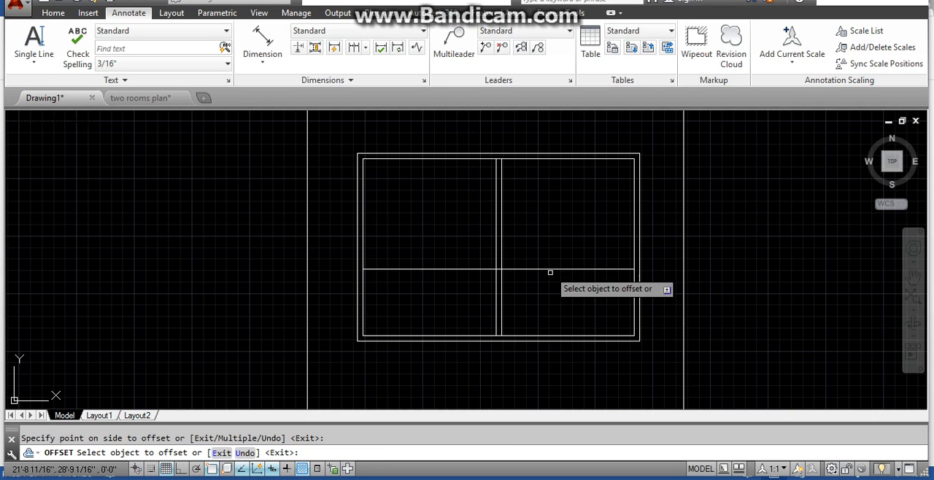
key(Escape)
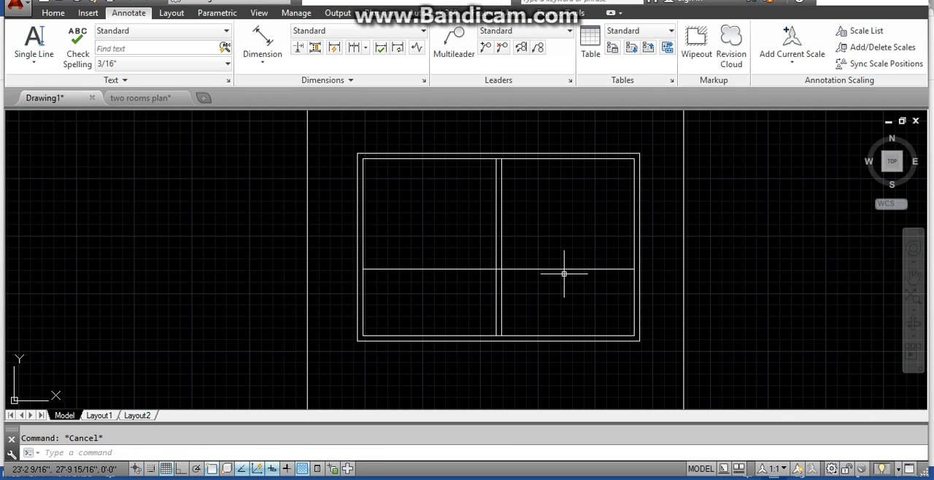
- Offset the new horizontal line 6" downward to give the second bedroom's lower wall its thickness
key(Return)
text(6)
key(Return)
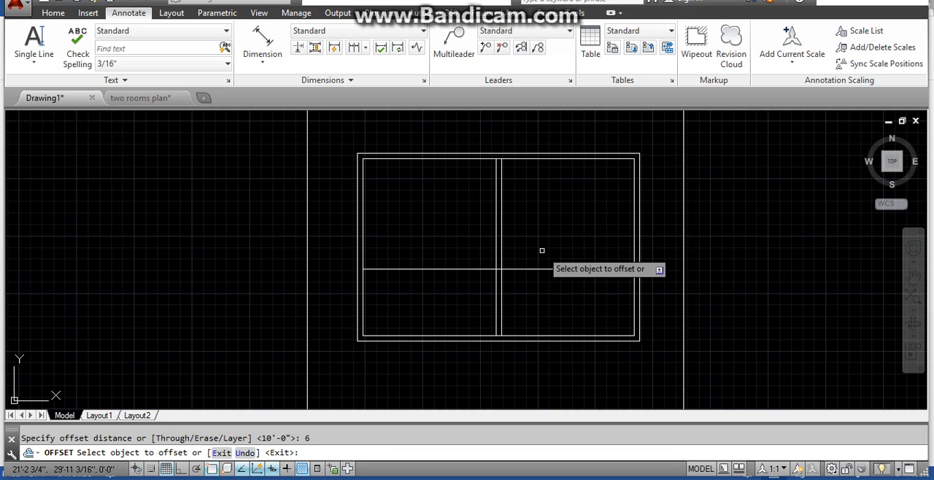
click(557, 270)
click(559, 293)
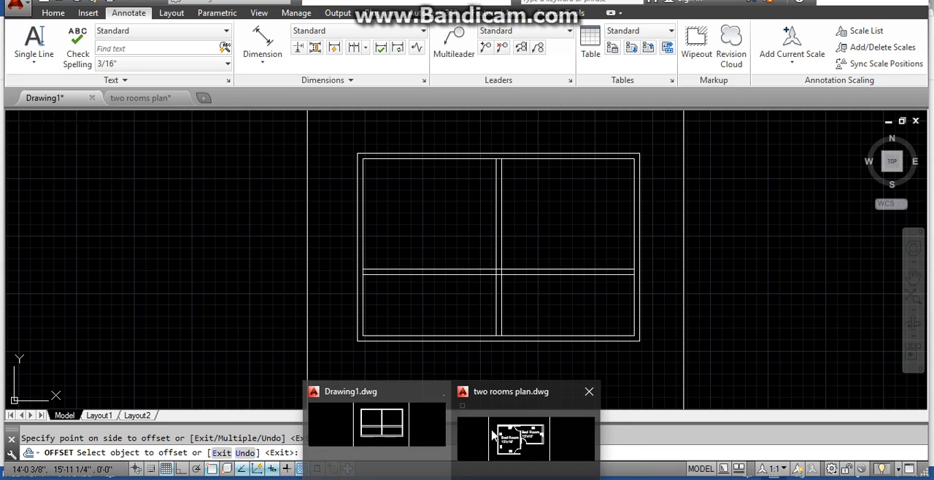
- Compare the wall outline with the two rooms plan drawing and return to Drawing1
click(490, 432)
key(Escape)
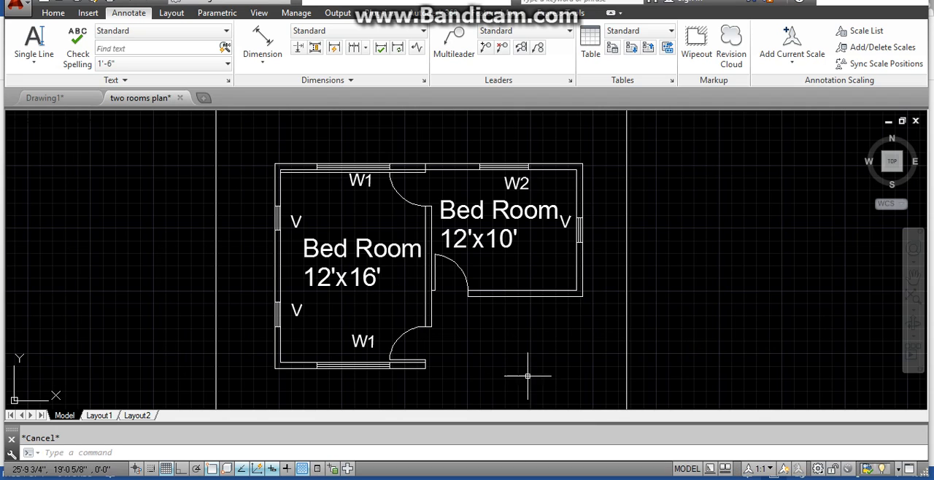
mouse_move(453, 479)
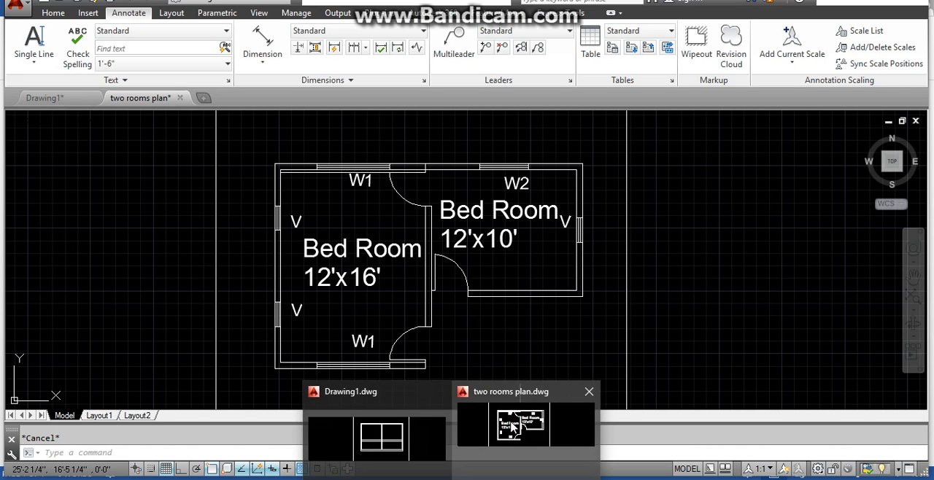
click(413, 434)
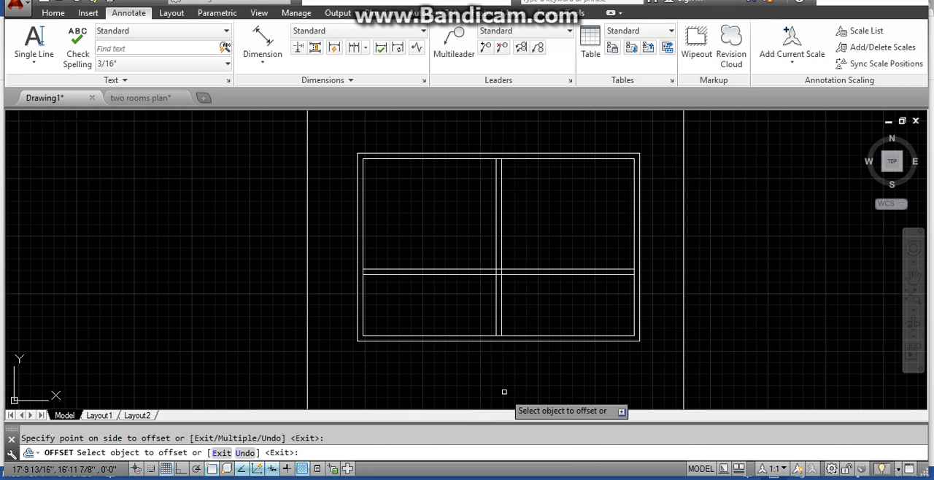
- Extend the partition's right line to the outer bottom wall and the lower horizontal line to the outer right wall
key(Escape)
text(e)
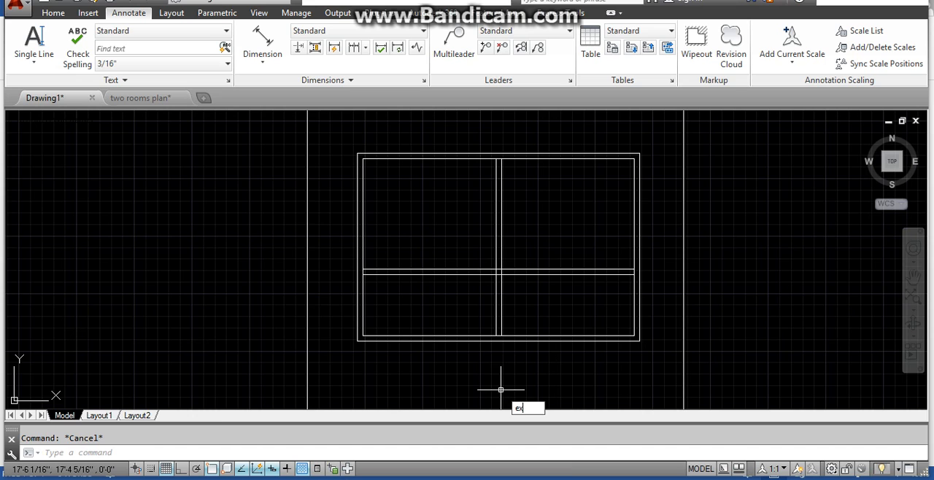
text(x)
key(Return)
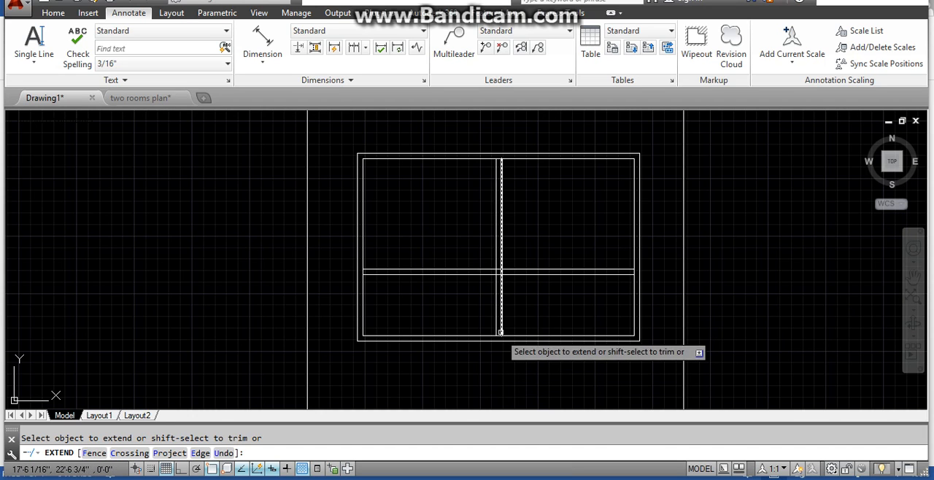
click(631, 279)
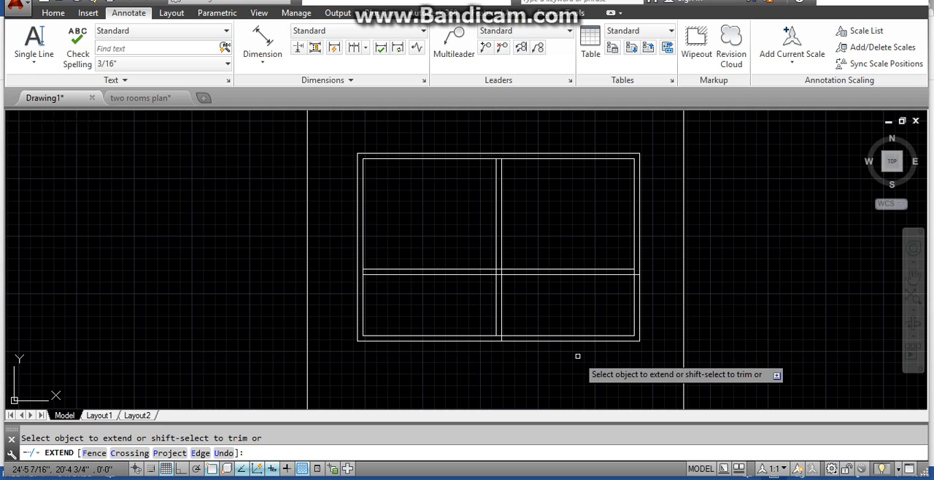
- Trim away the bottom and right wall lines around the area below the second bedroom
key(Escape)
text(t)
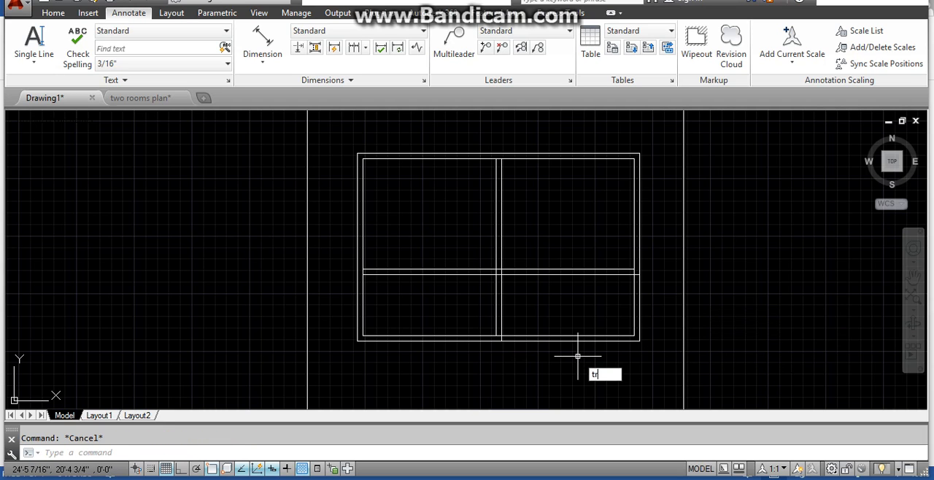
text(r)
key(Return)
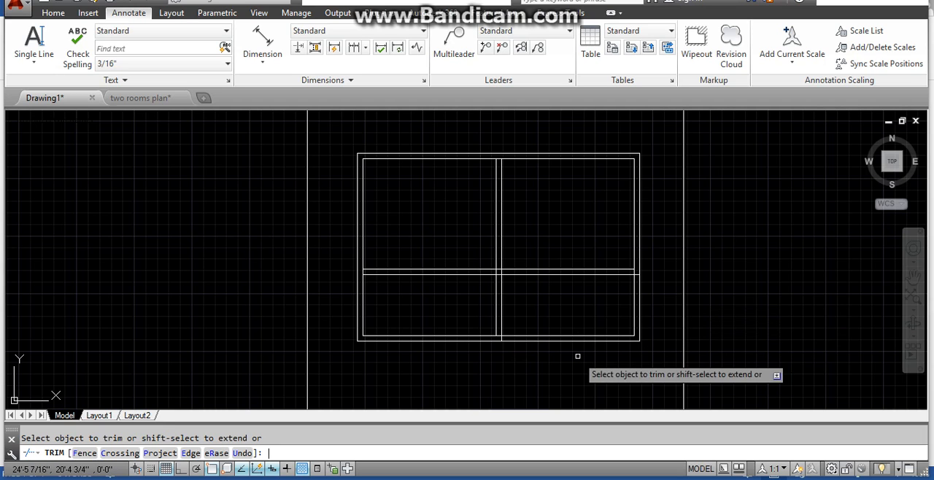
click(639, 325)
click(635, 317)
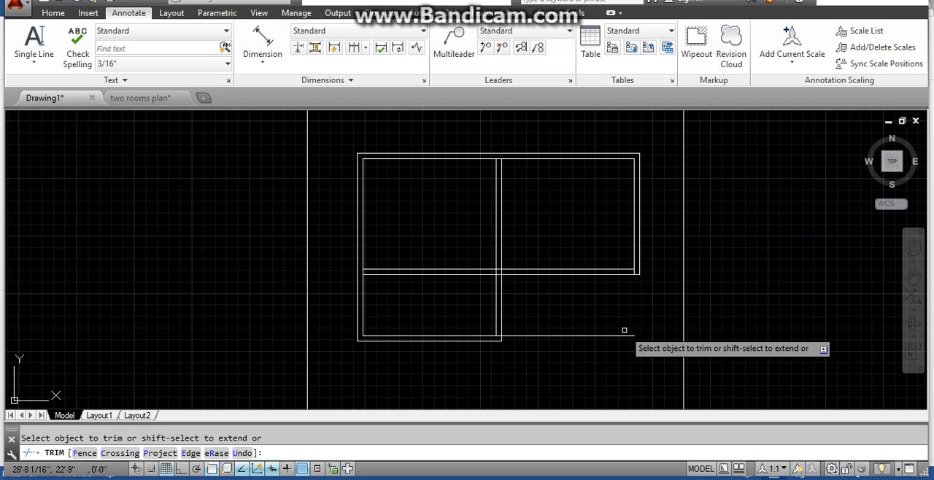
click(626, 334)
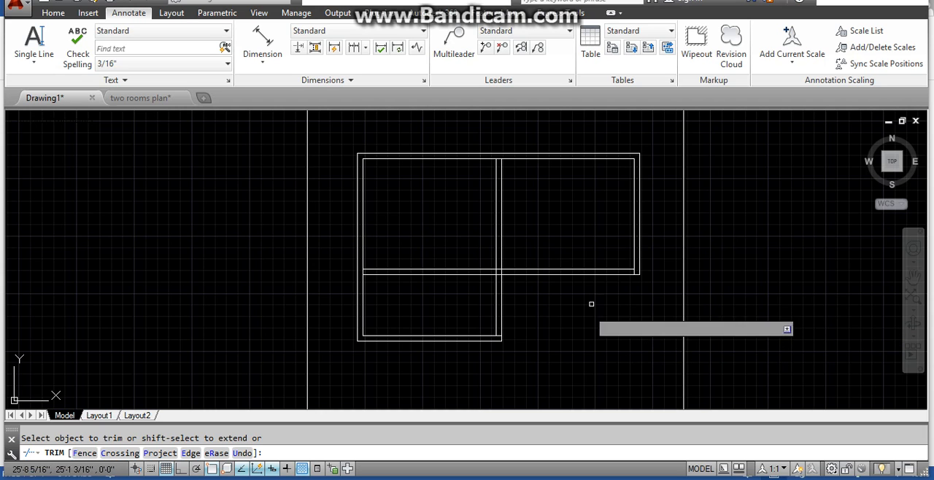
- Trim the horizontal wall lines out of the left bedroom and clear the overlapping lines at the wall junctions
click(446, 275)
click(445, 269)
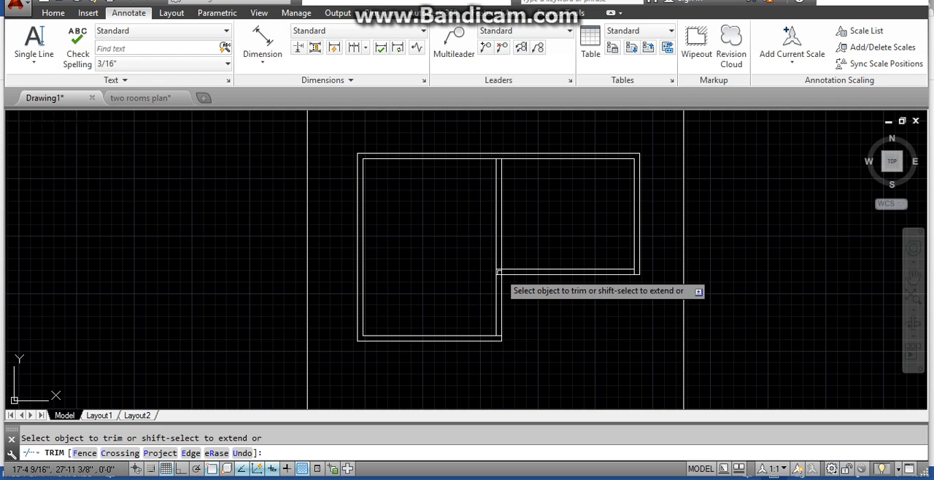
scroll(499, 272, up, 4)
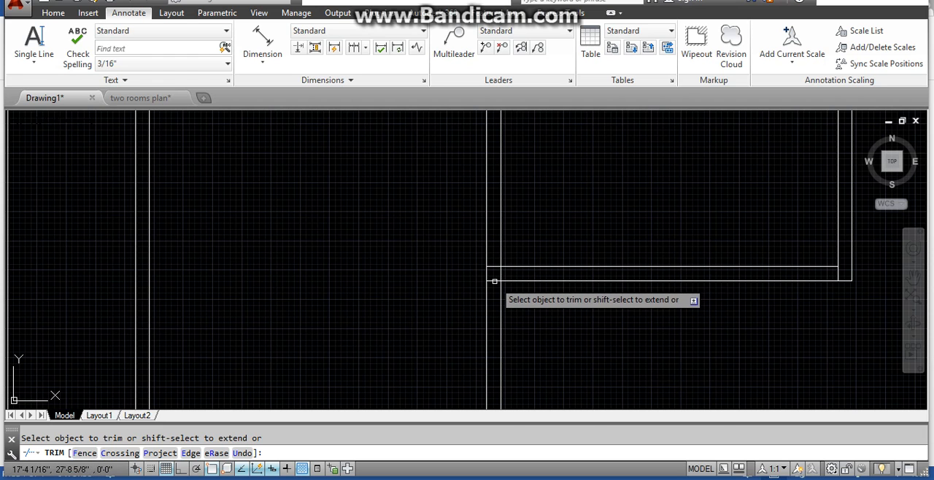
click(494, 268)
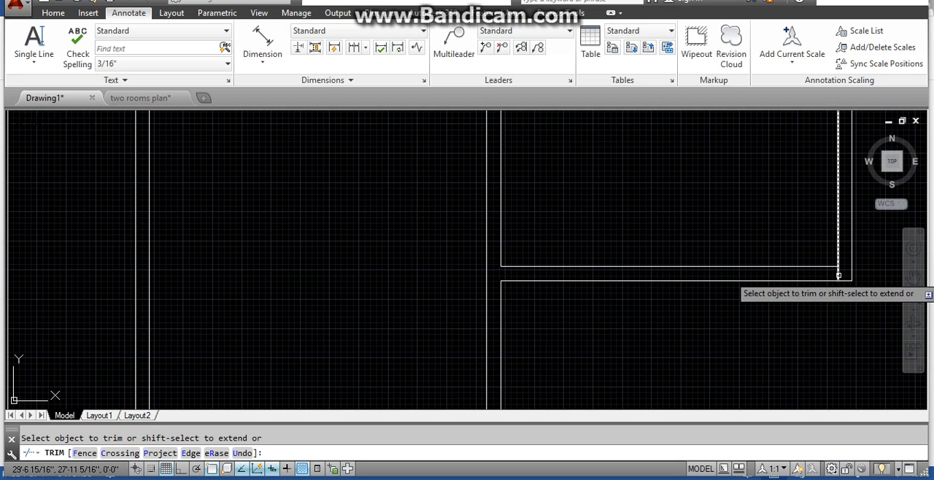
scroll(624, 218, down, 4)
scroll(575, 130, up, 4)
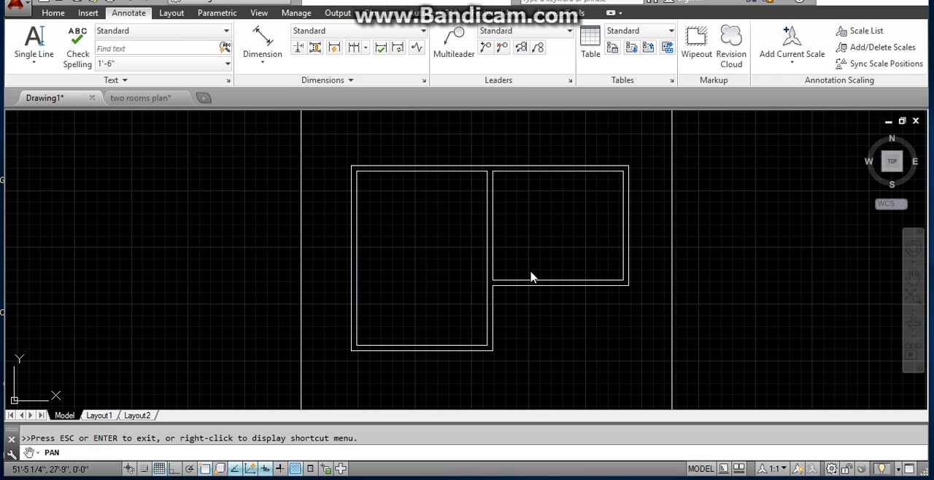
- Offset the left bedroom's top and right inner lines and the right bedroom's bottom inner line 3' inward to mark door widths
click(507, 242)
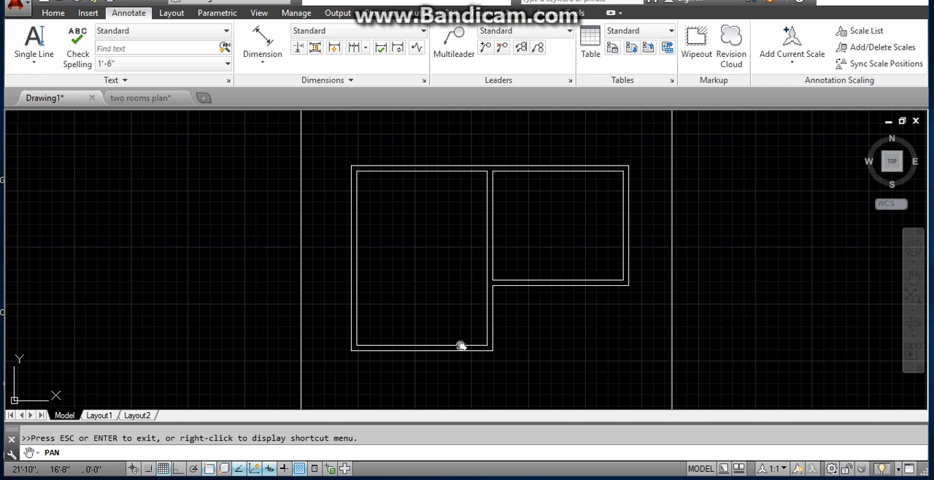
key(Escape)
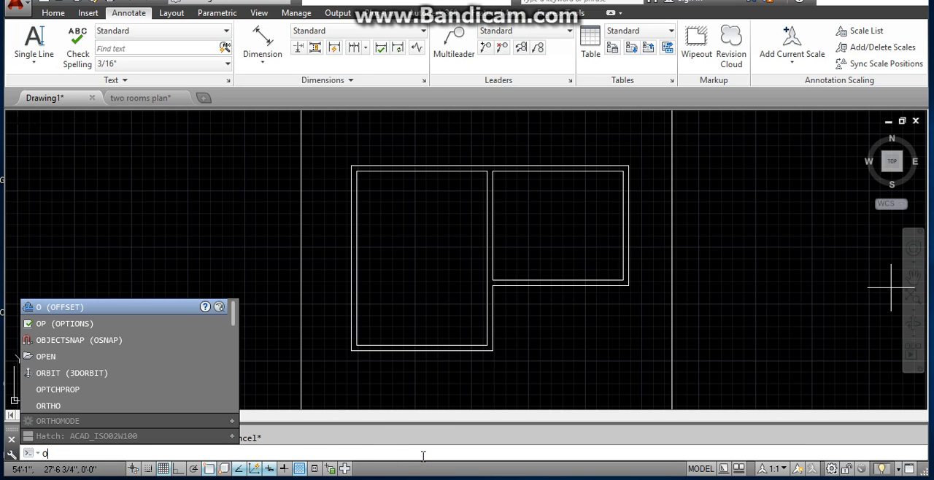
key(Return)
text(3)
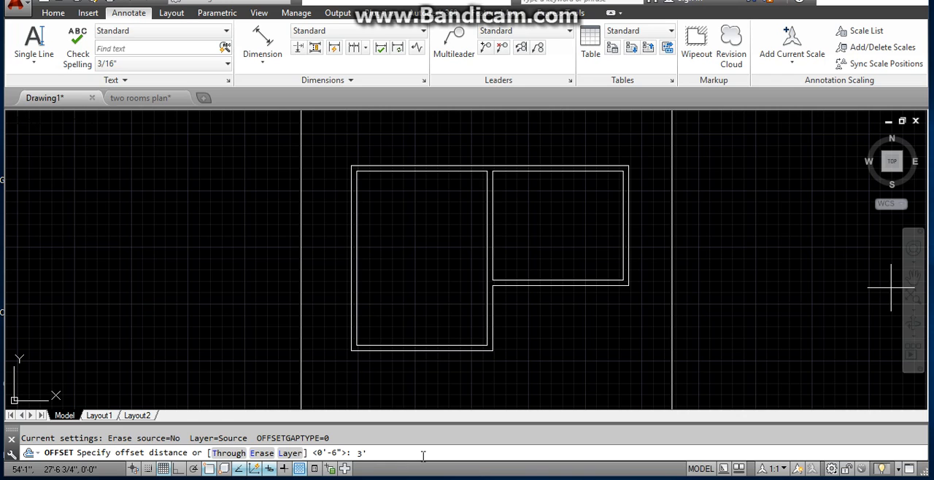
key(Return)
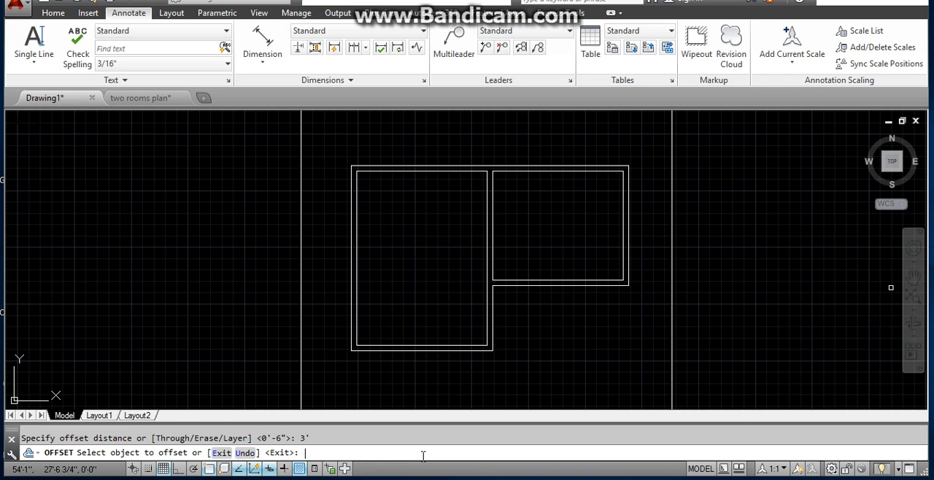
click(454, 174)
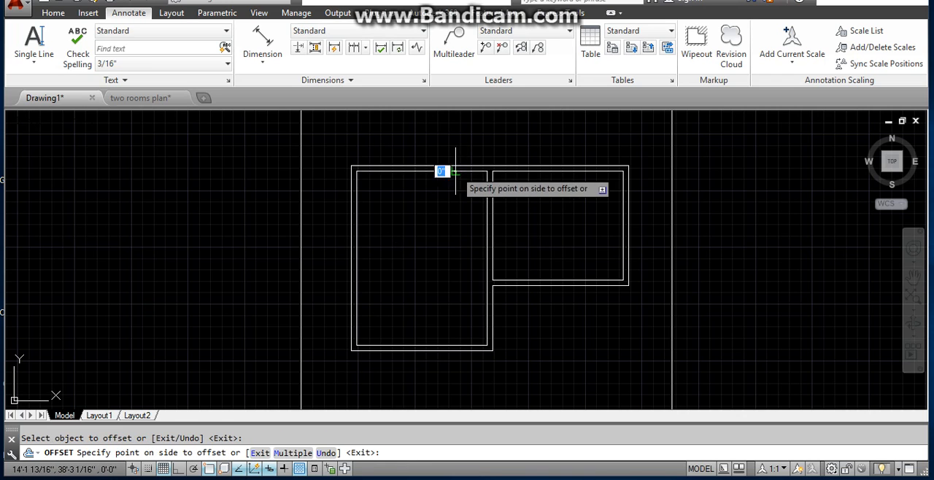
click(453, 198)
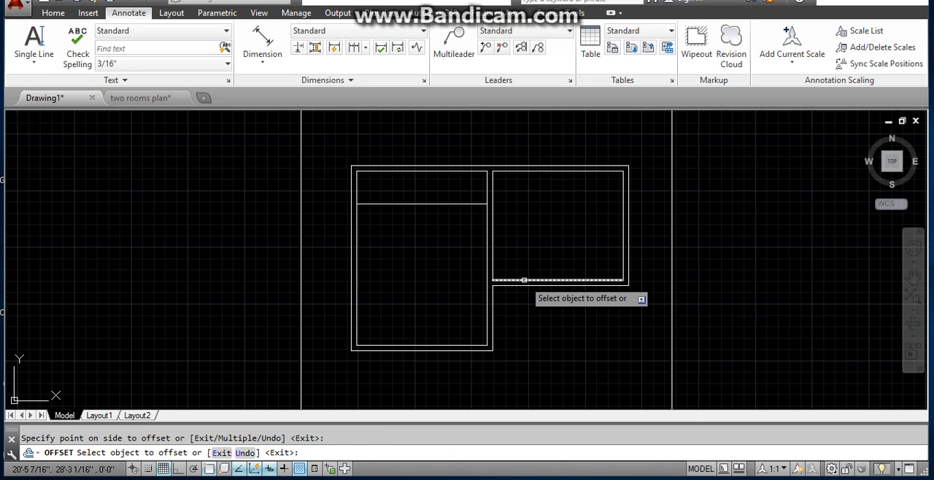
click(519, 280)
click(519, 241)
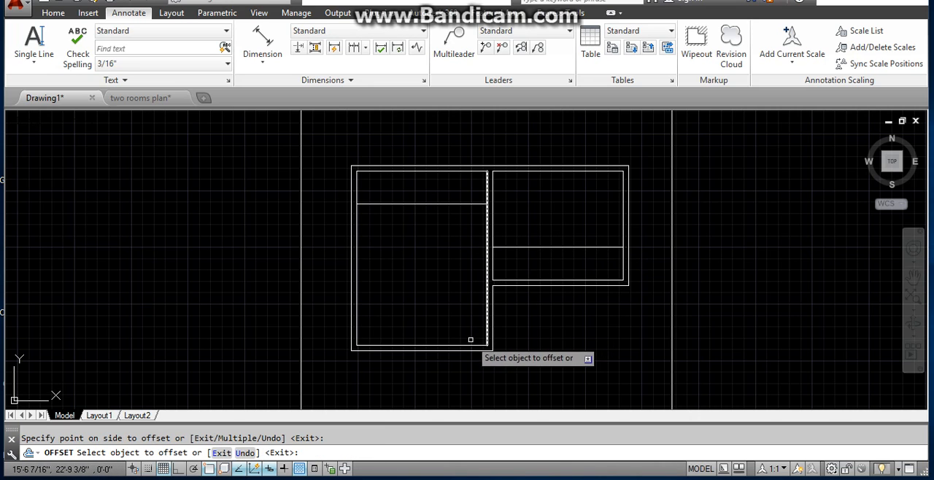
click(485, 332)
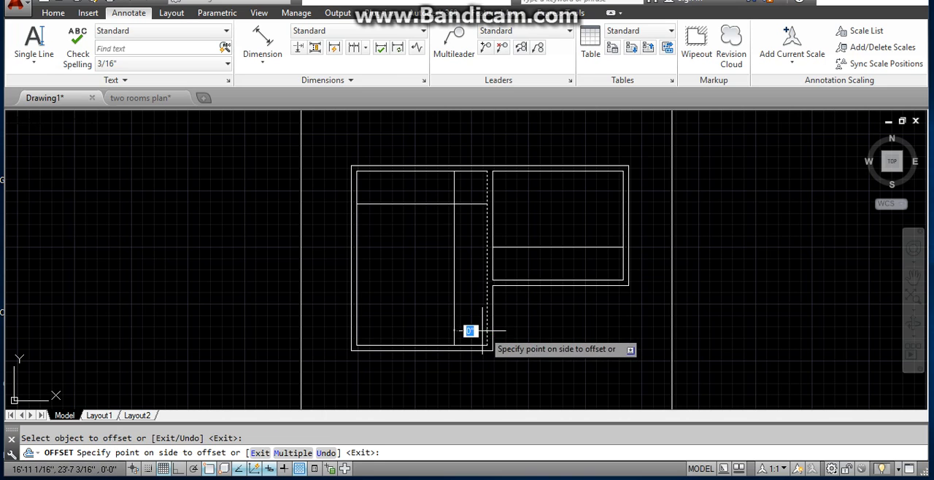
click(443, 328)
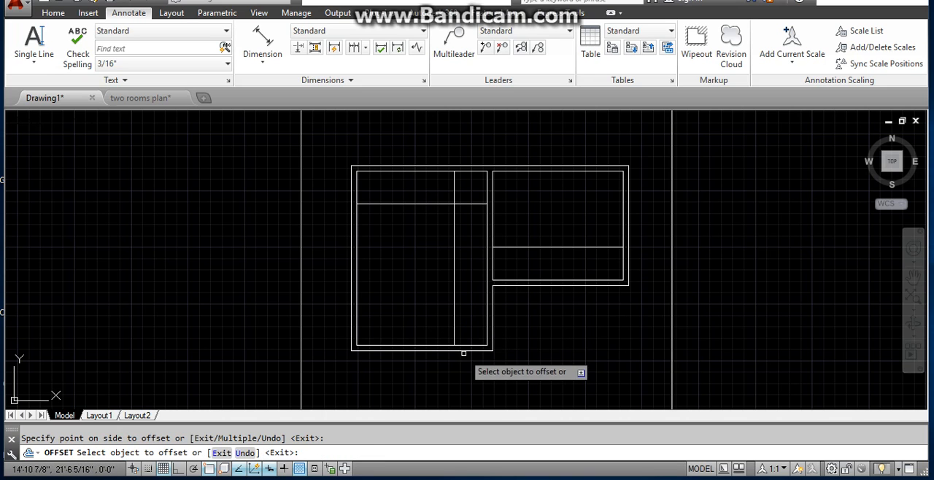
- Offset the left bedroom's top inner wall line 3" downward to mark the door jamb
key(Escape)
text(o)
key(Return)
text(3)
key(Return)
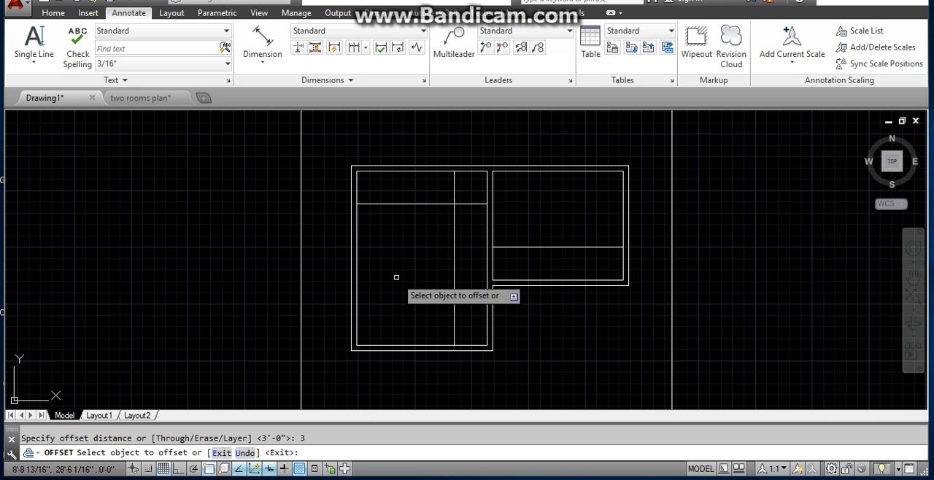
click(425, 171)
click(423, 178)
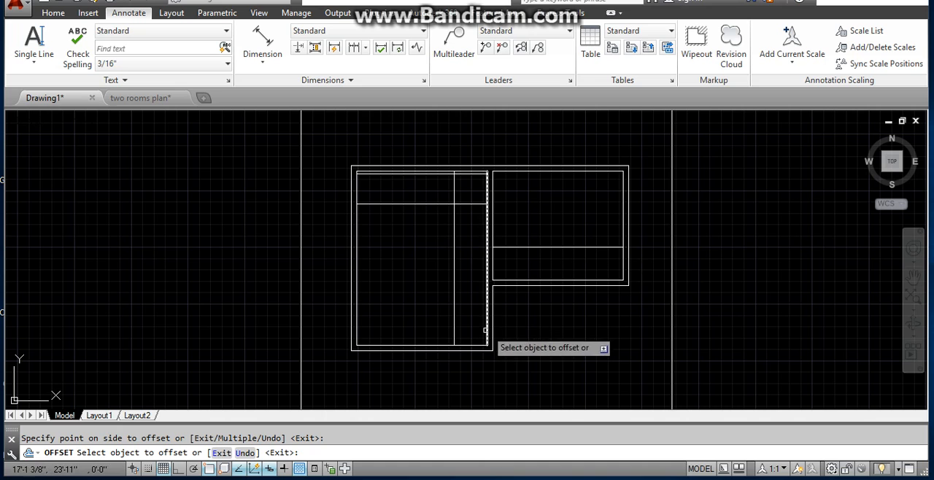
- Offset the left bedroom's bottom inner line and the right bedroom's left inner line 3" inward to mark door jambs
click(468, 345)
click(478, 313)
click(493, 259)
click(509, 252)
key(Escape)
key(Escape)
key(Return)
text(3)
key(Return)
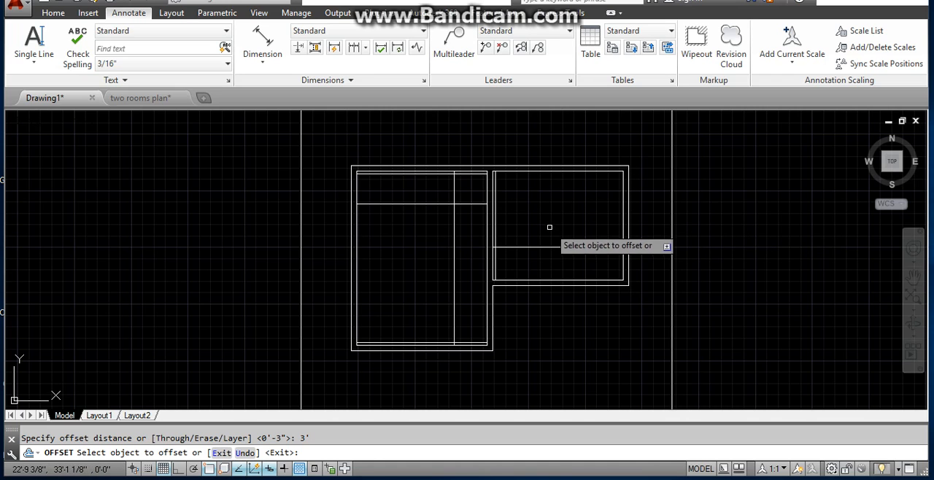
key(Escape)
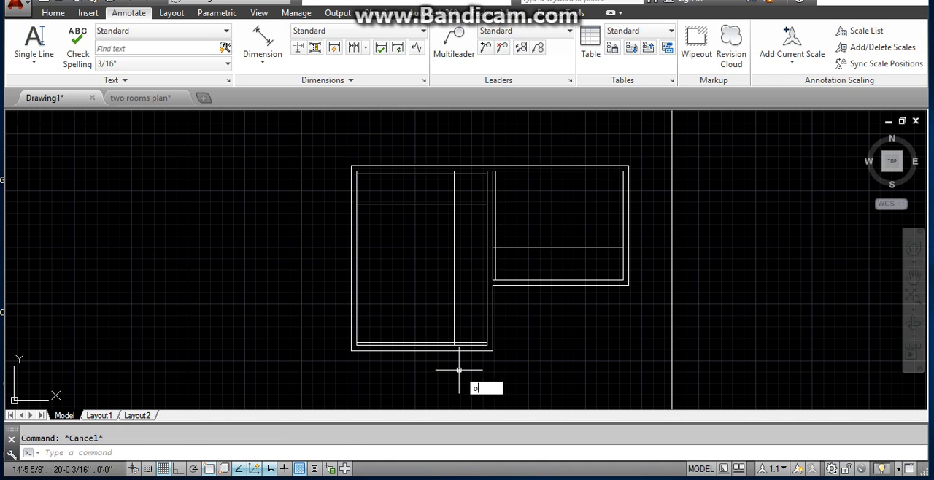
key(Return)
text(1)
key(Return)
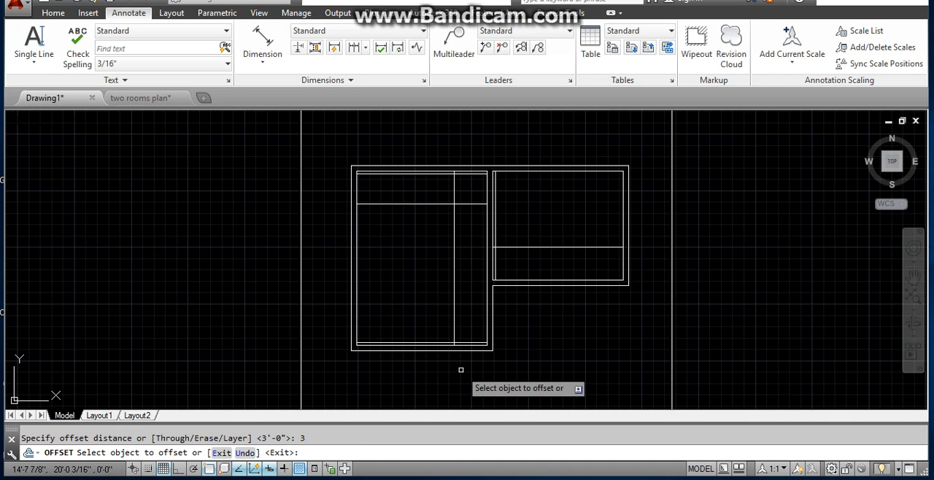
key(Escape)
- Offset the left bedroom's bottom inner wall line 3' upward to mark a door width
text(o)
key(Return)
text(3')
key(Return)
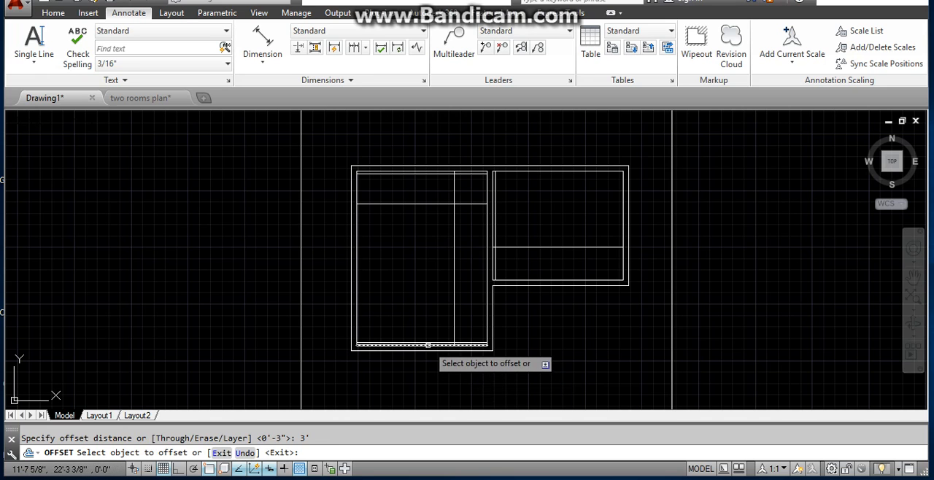
click(428, 345)
click(426, 320)
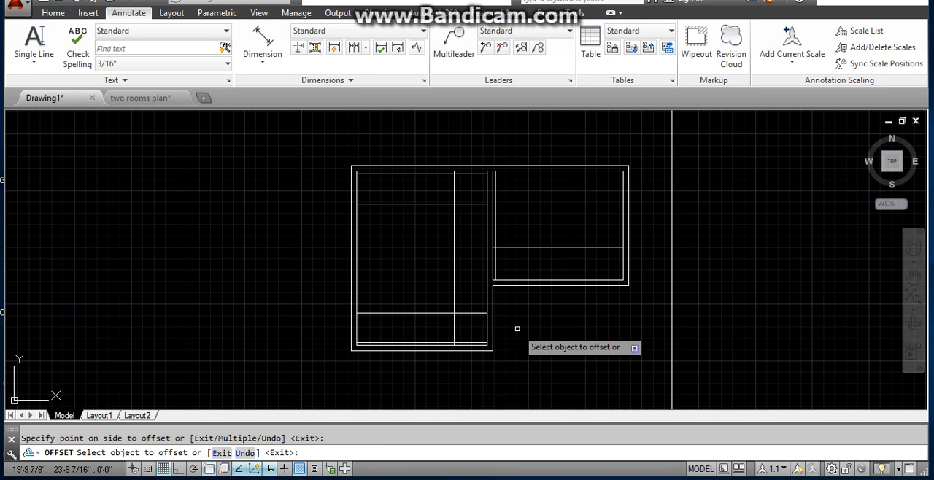
key(Escape)
text(Ex)
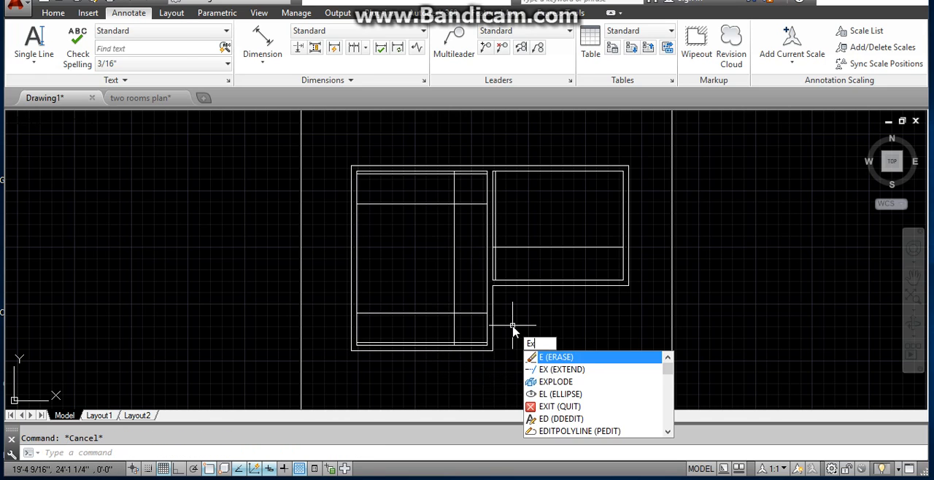
key(Return)
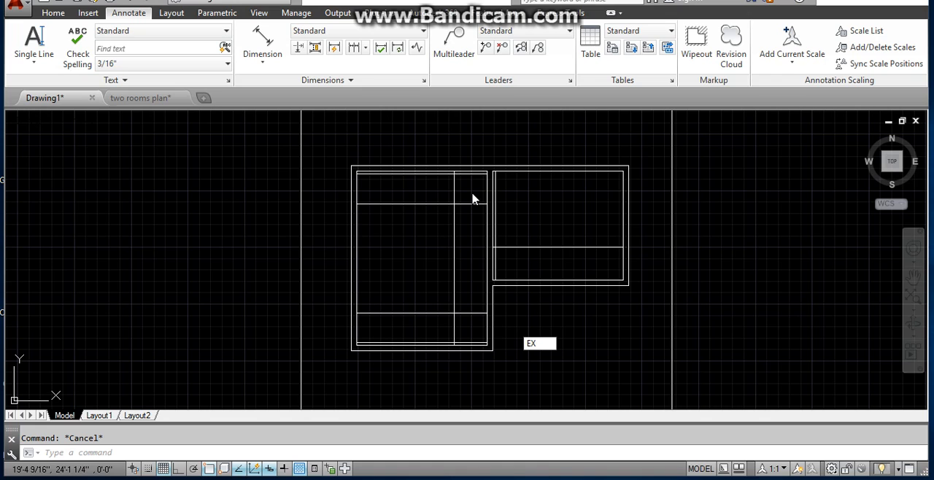
click(443, 447)
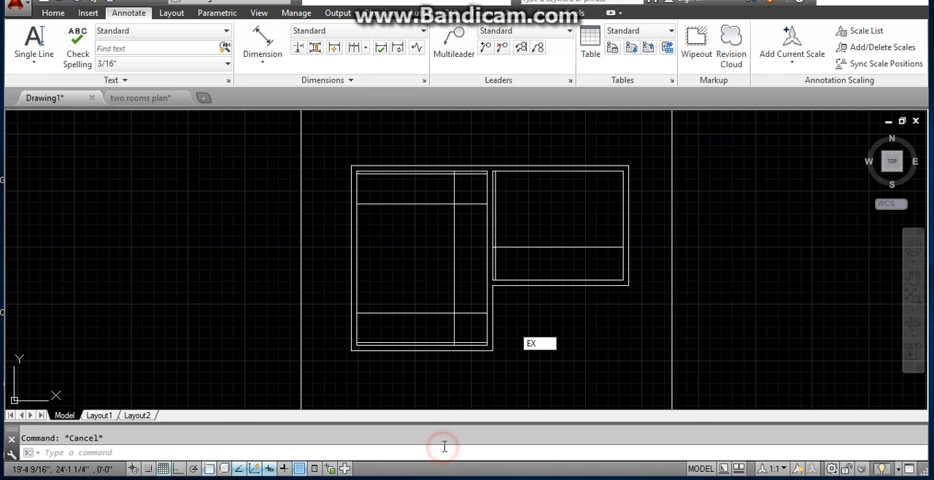
key(Escape)
- Extend the left bedroom's right inner line, its upper 3' door line and the right bedroom's bottom inner line across the adjoining walls
text(ex)
key(Return)
key(Return)
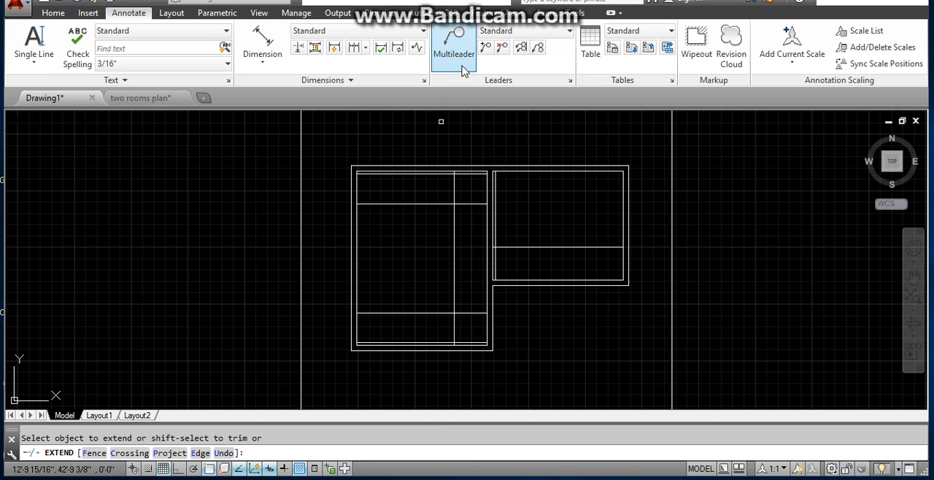
click(487, 179)
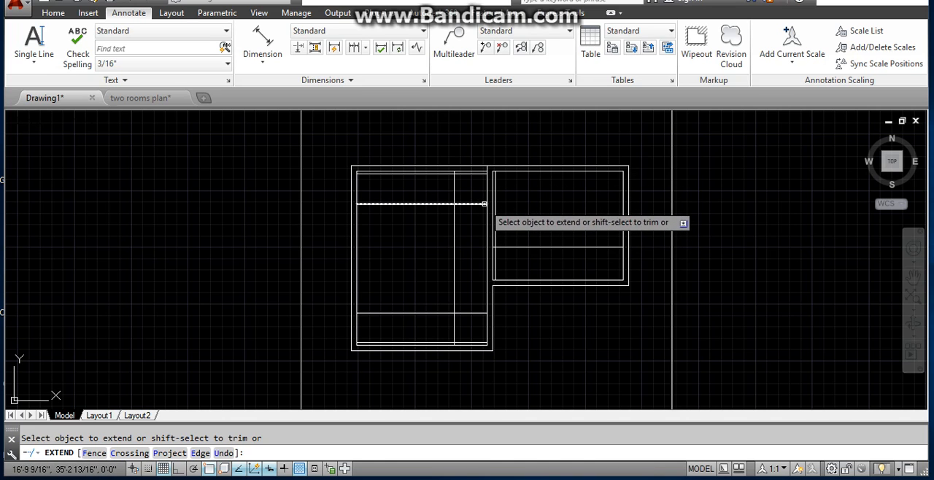
click(483, 203)
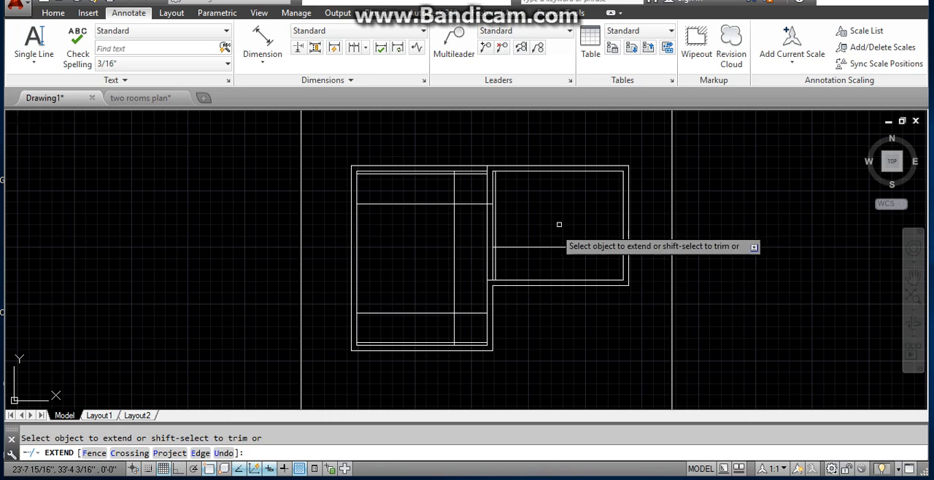
key(Escape)
text(o)
key(Return)
text(3)
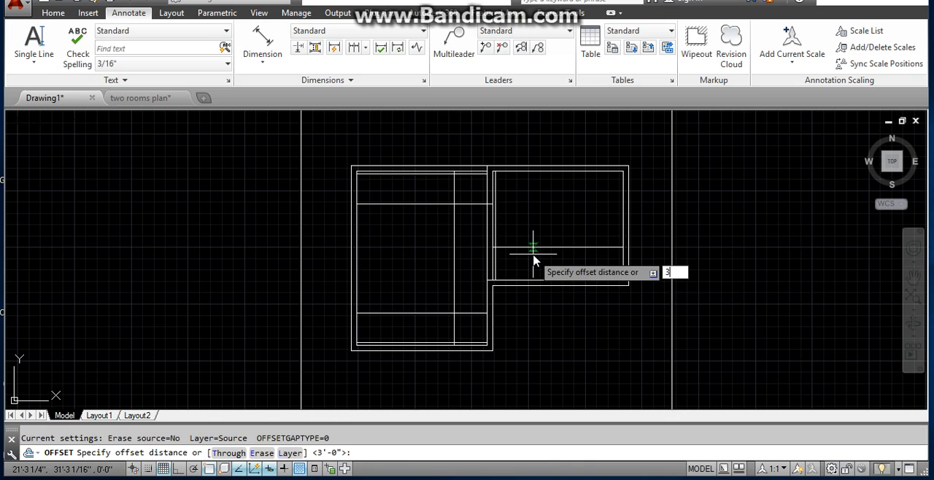
key(Return)
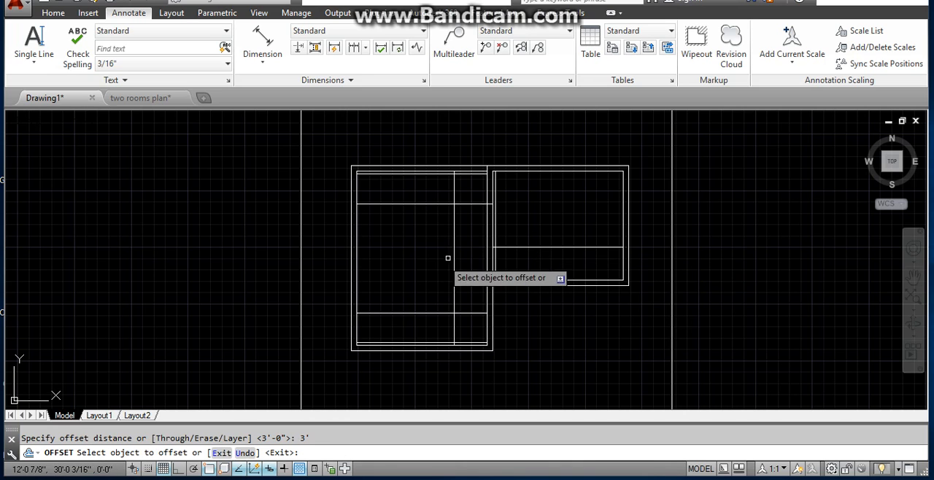
click(493, 261)
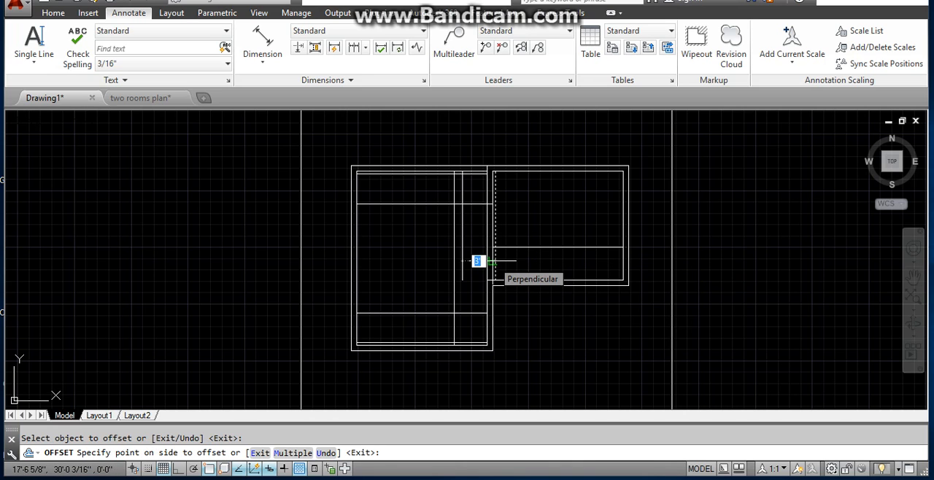
key(Escape)
- Offset the right bedroom's left inner wall line 3' into the room to mark the door width
text(o)
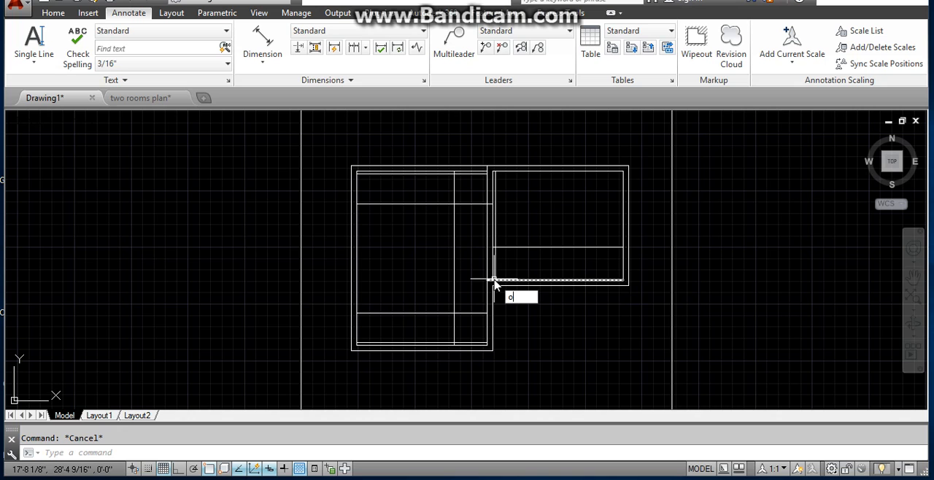
key(Return)
text(3)
key(Return)
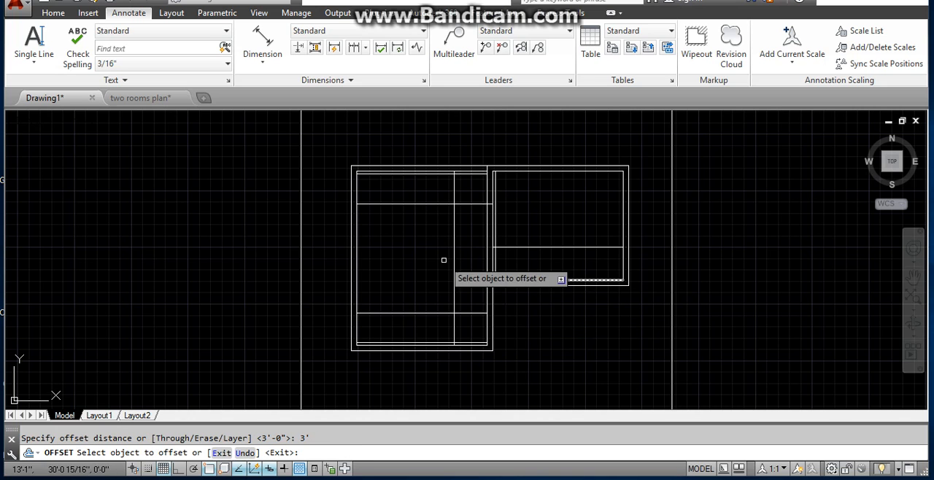
scroll(444, 259, up, 4)
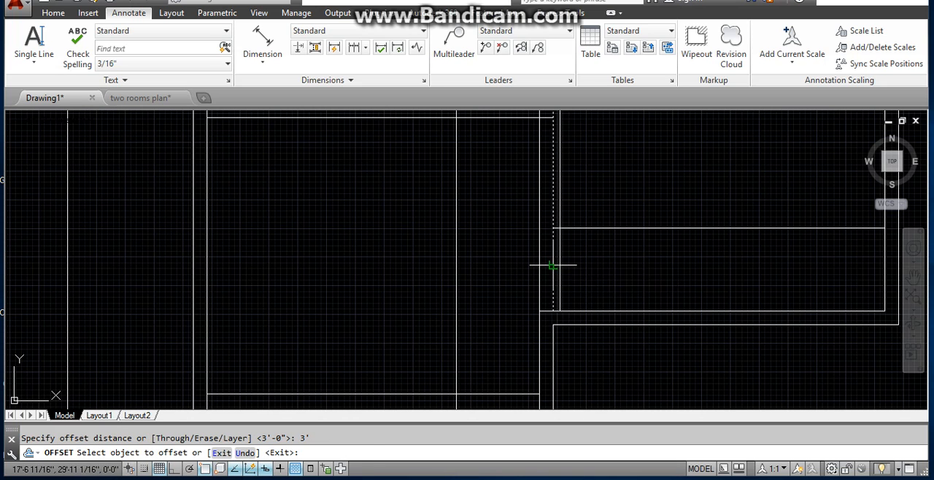
click(554, 264)
click(643, 276)
scroll(655, 279, down, 4)
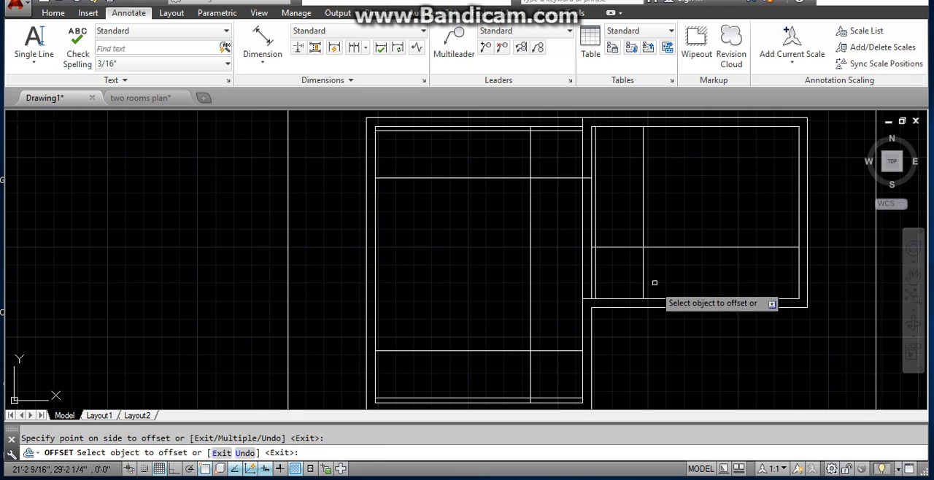
key(Escape)
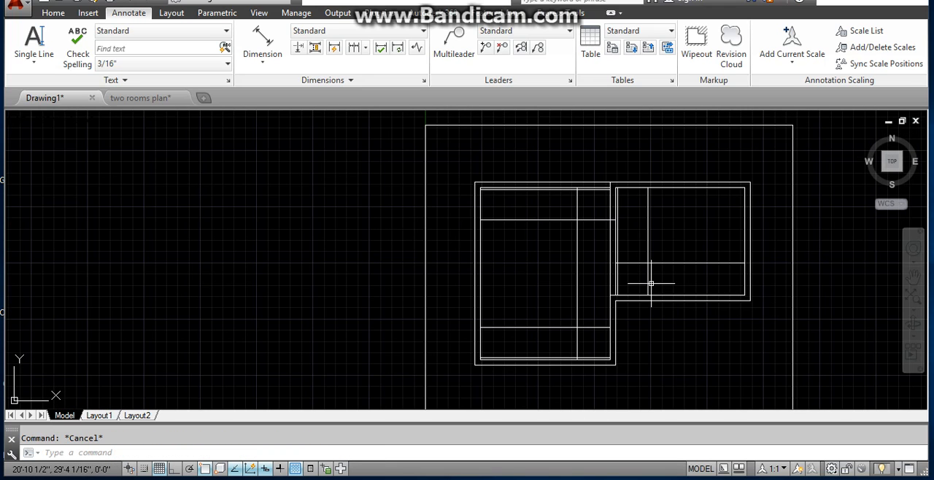
- Extend the right bedroom's vertical door line, the left bedroom's lower 3' line and its right inner line to the outer wall lines
text(ex)
key(Return)
key(Return)
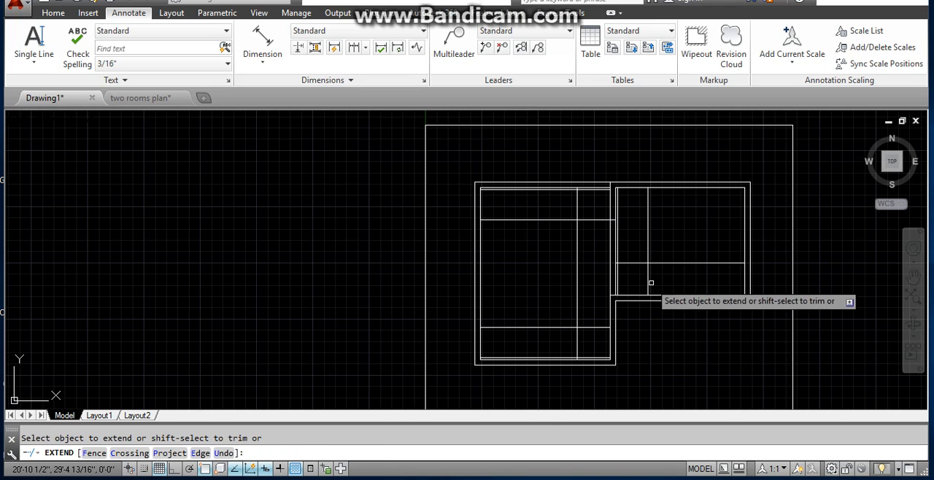
click(648, 292)
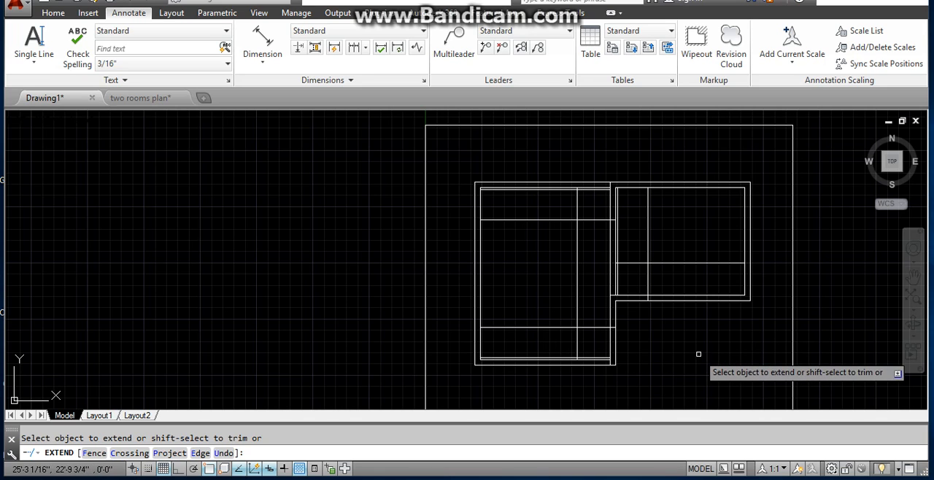
key(Escape)
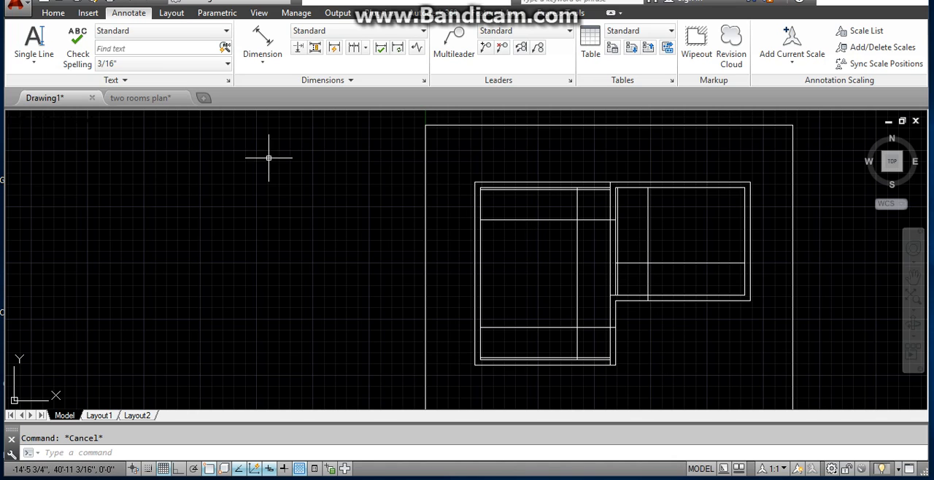
- Draw a Start, End, Direction door-swing arc in the right bedroom's lower-left corner, from the vertical door line to the jamb line
click(96, 16)
click(53, 12)
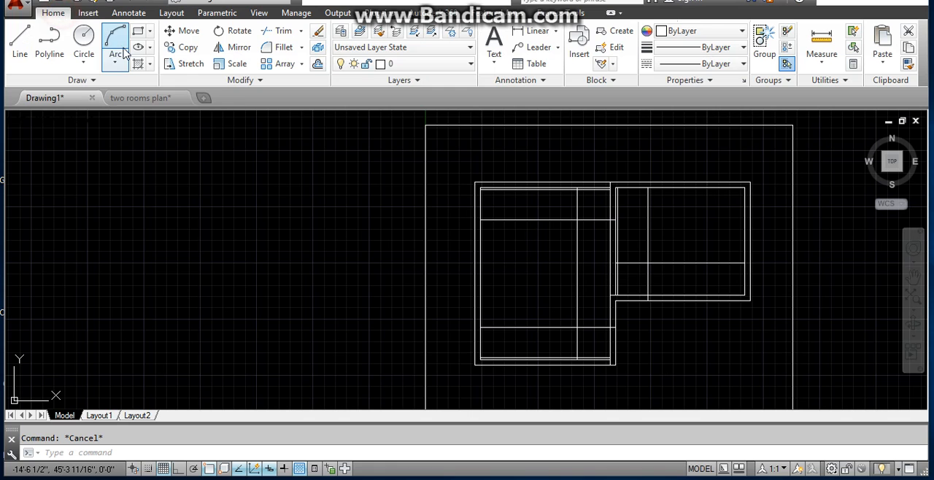
click(118, 61)
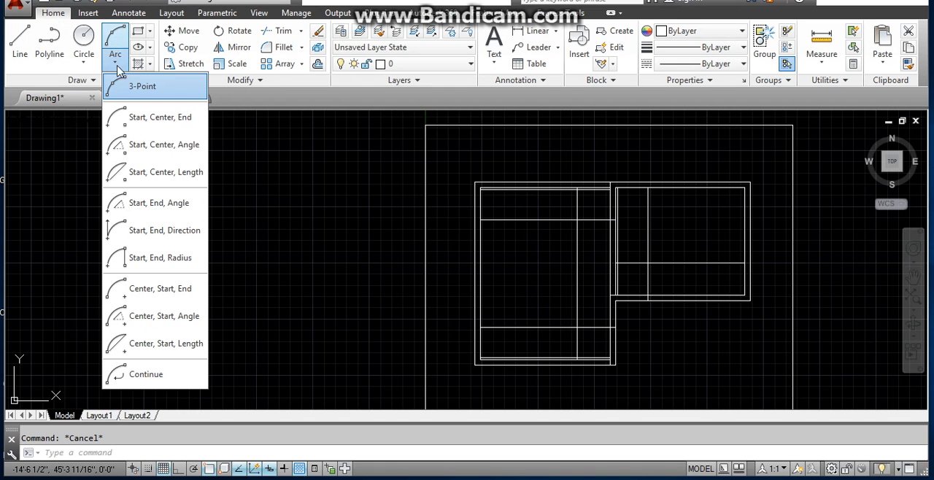
click(172, 232)
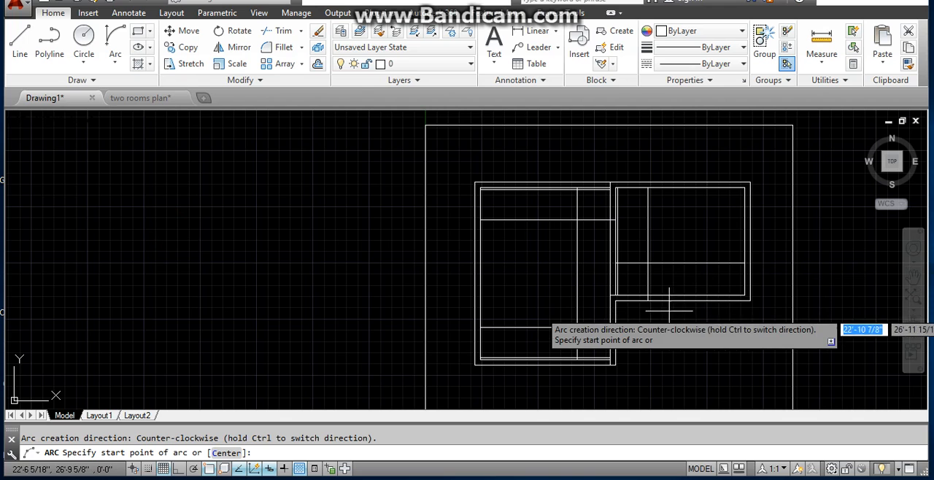
click(647, 289)
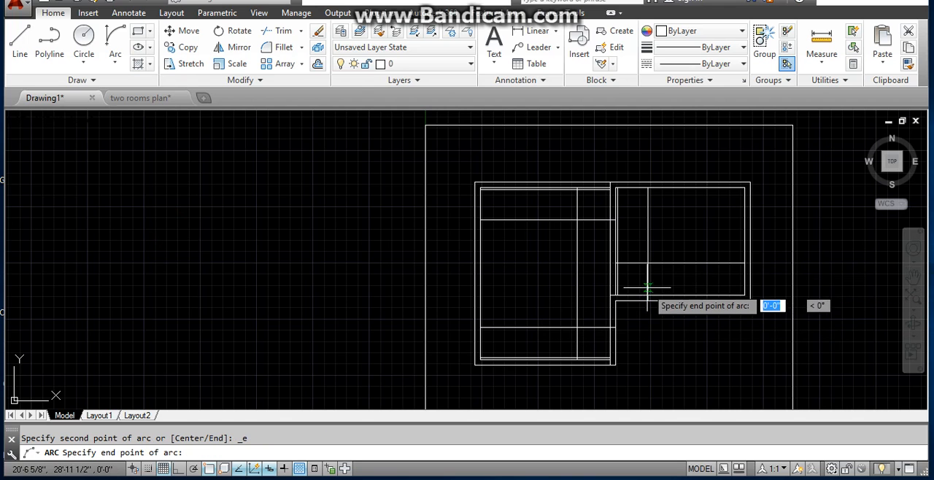
click(621, 264)
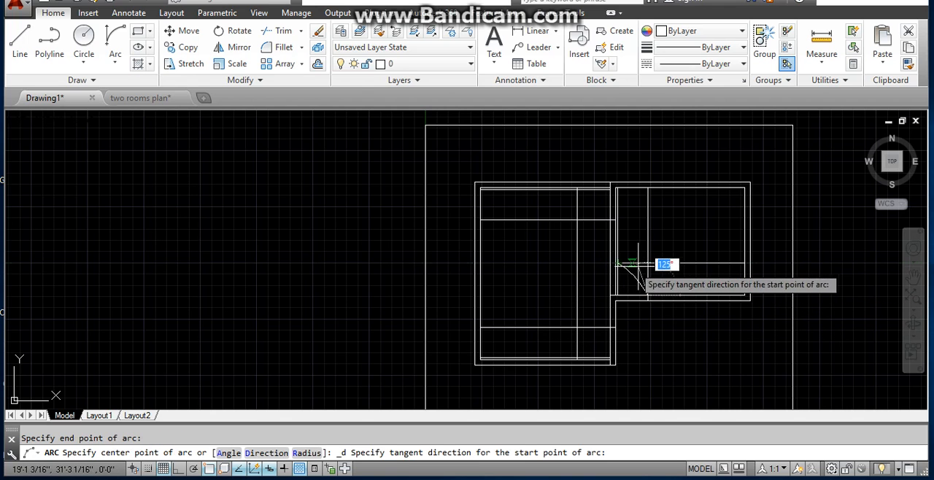
click(648, 262)
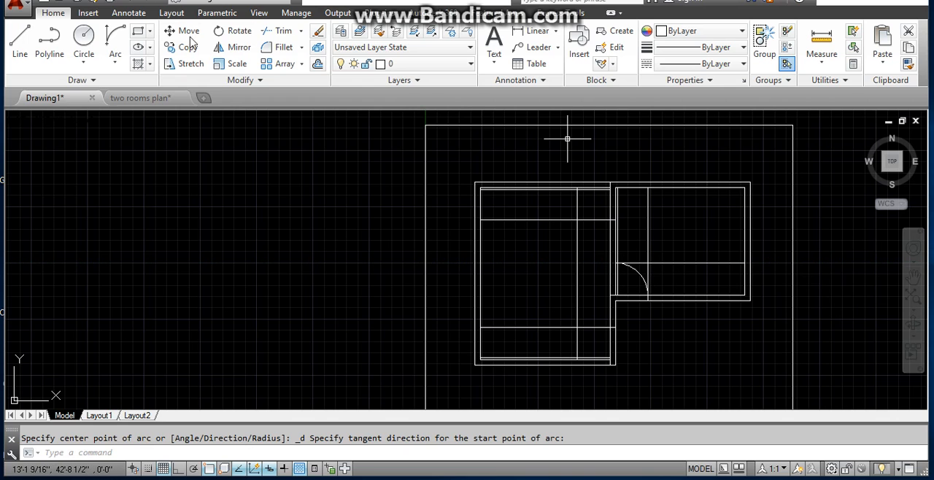
- Draw a Start, End, Direction door-swing arc in the left bedroom's upper-right corner, from the right inner wall line to the jamb line
click(114, 51)
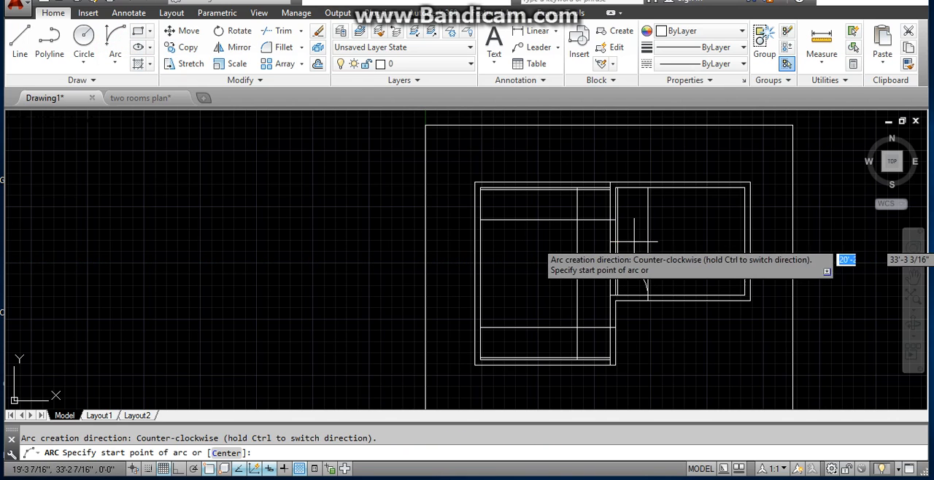
click(119, 64)
click(134, 228)
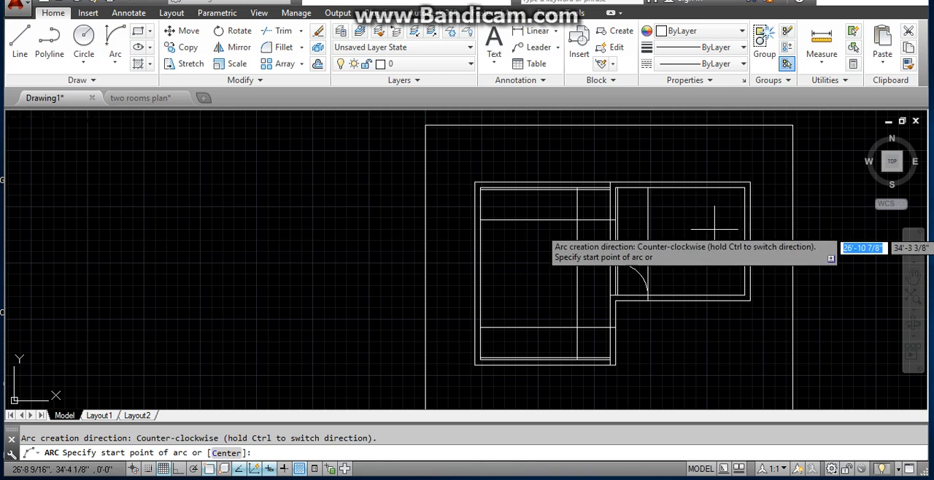
click(610, 218)
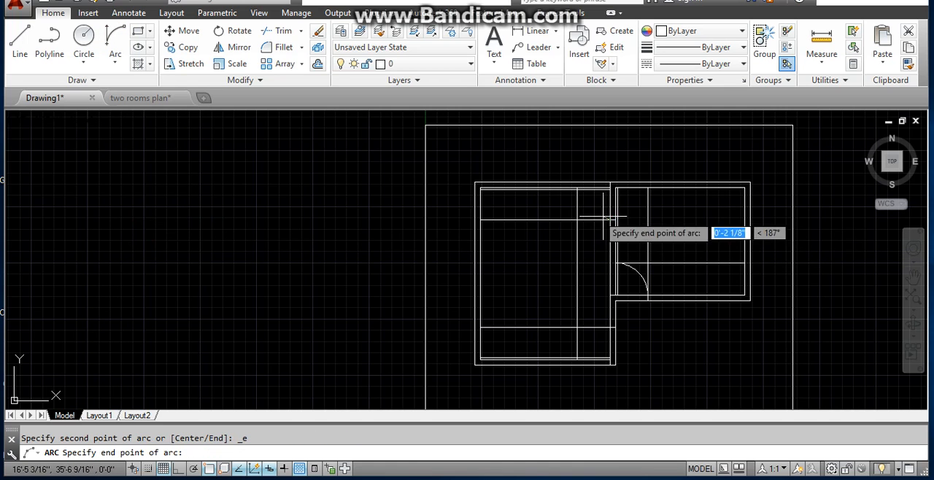
click(577, 190)
click(584, 218)
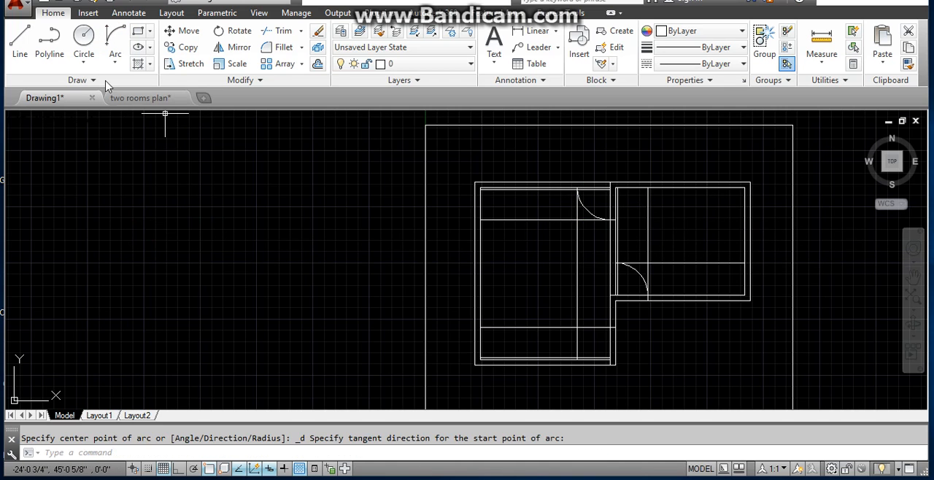
- Draw a Start, End, Direction door-swing arc in the left bedroom's lower-right corner, from the lower 3' line to the jamb line
click(118, 65)
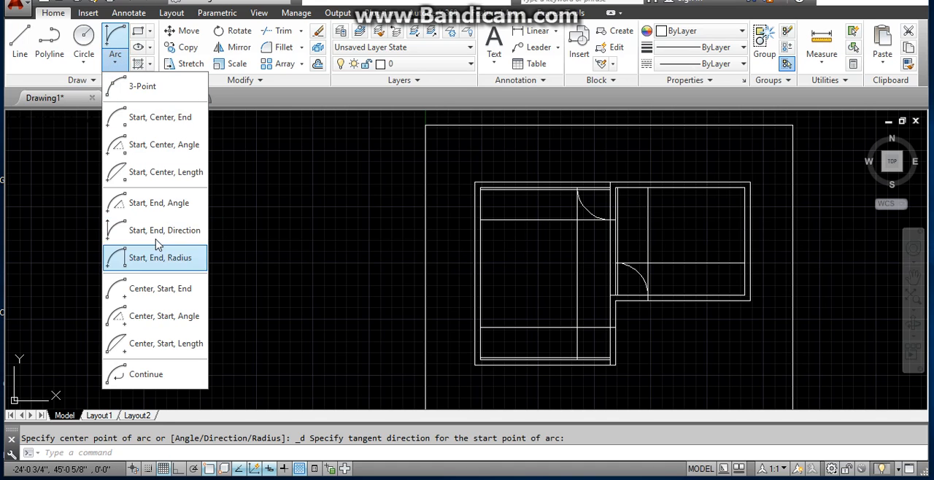
click(156, 230)
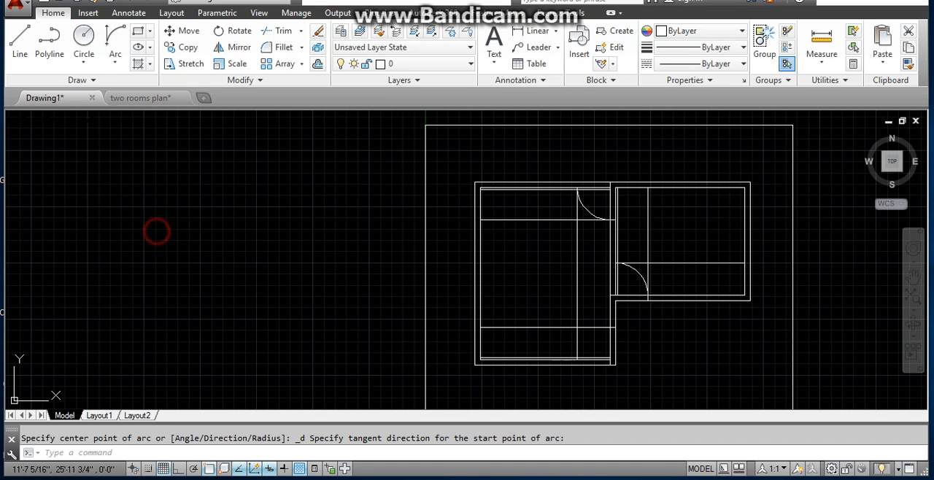
click(610, 329)
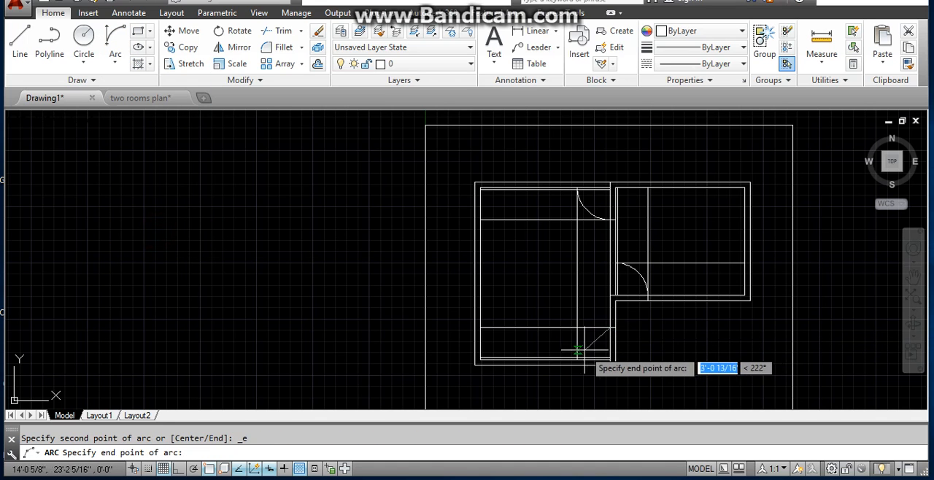
click(577, 358)
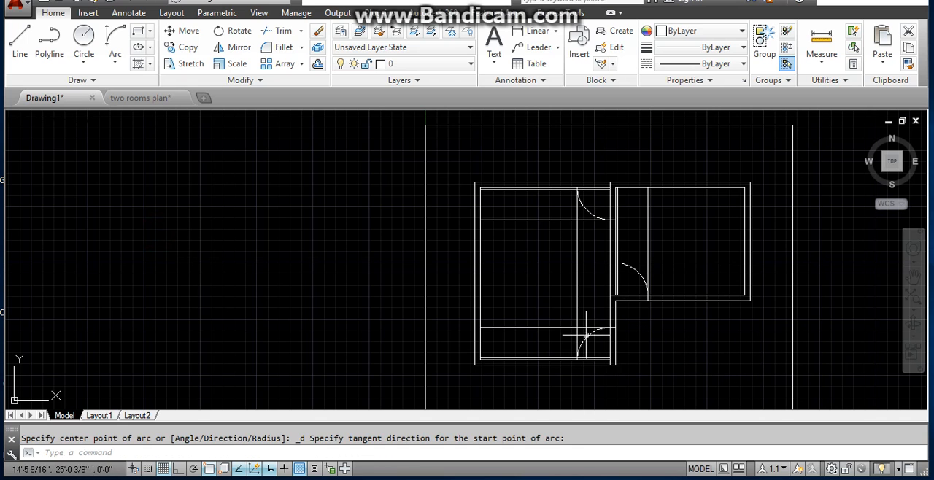
key(Escape)
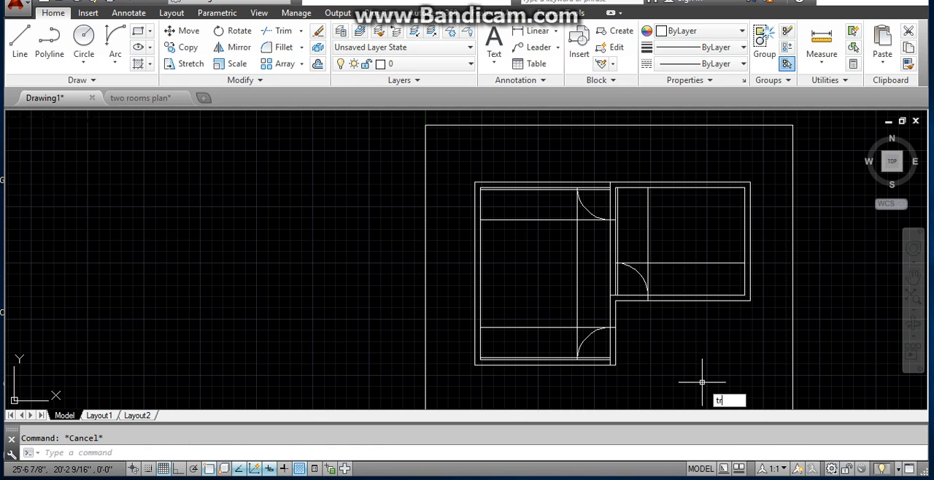
- Trim the wall and construction lines around the right bedroom's door to leave a clean opening, jamb and swing arc
key(Return)
key(Return)
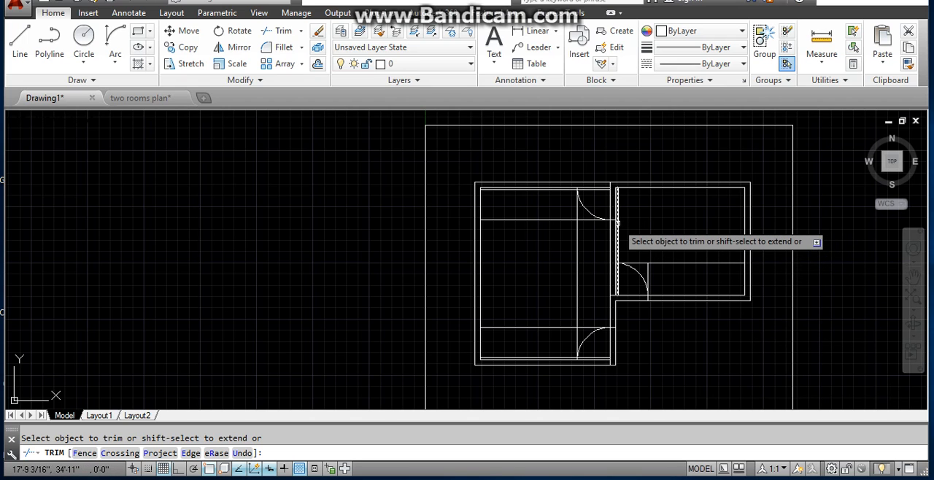
click(648, 275)
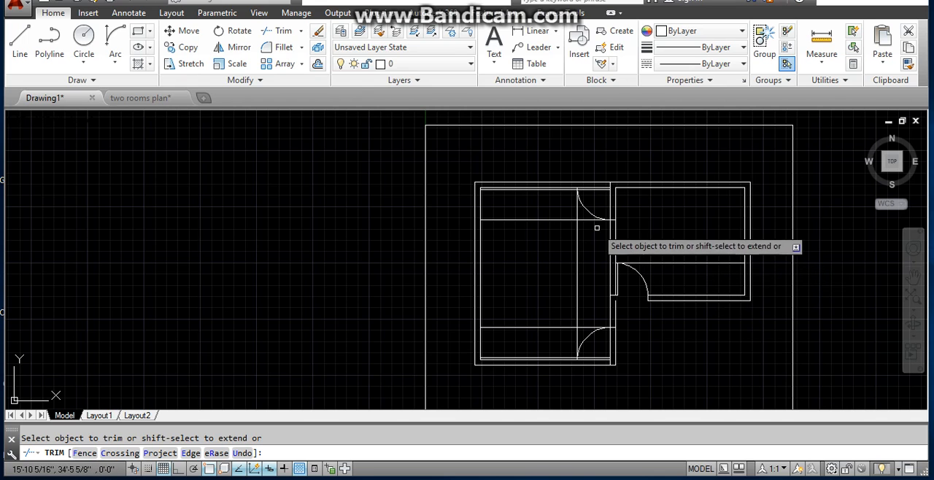
- Trim the wall lines across the left bedroom's upper and lower door openings, along with the excess 3' and jamb lines
click(551, 219)
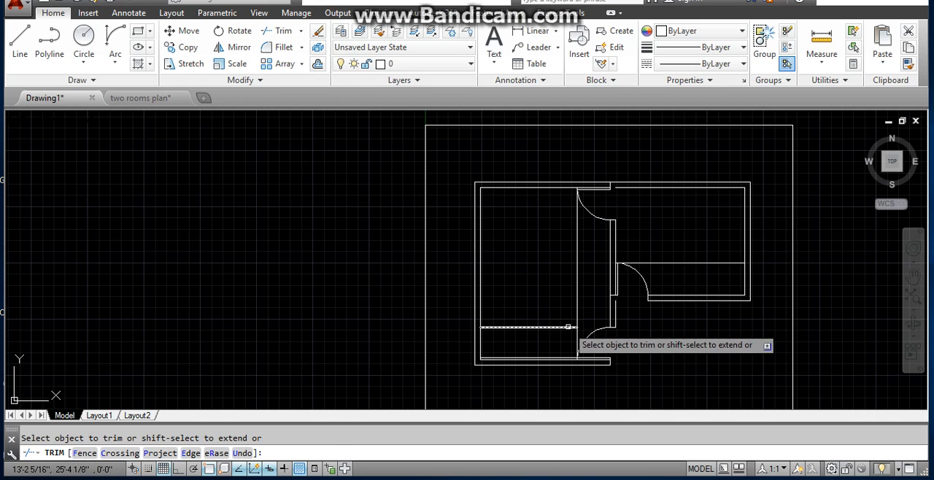
click(567, 325)
click(555, 349)
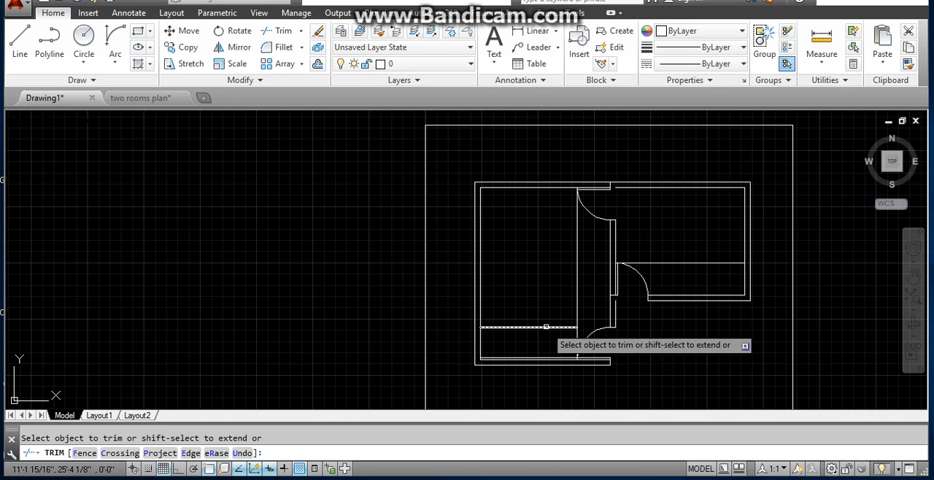
click(544, 361)
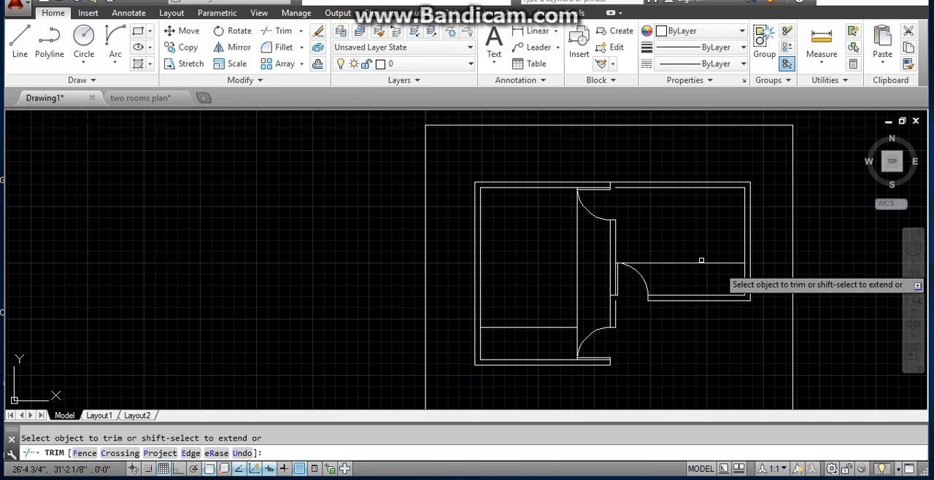
key(Escape)
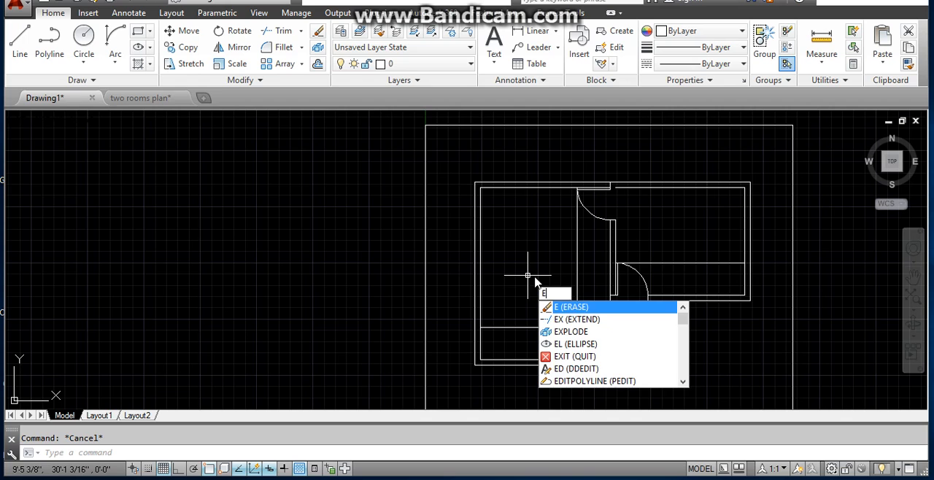
- Erase the leftover door construction lines: the left bedroom's lower horizontal and vertical lines and the right bedroom's horizontal line
key(Return)
click(543, 327)
click(576, 301)
click(664, 264)
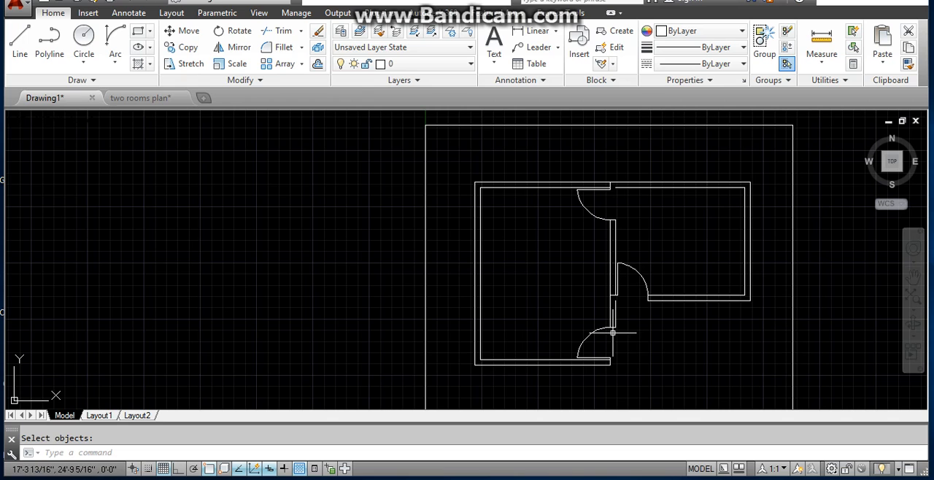
- Extend the right bedroom's upper inner wall line to the left bedroom's wall and close the gap in the shared wall's right line
key(Return)
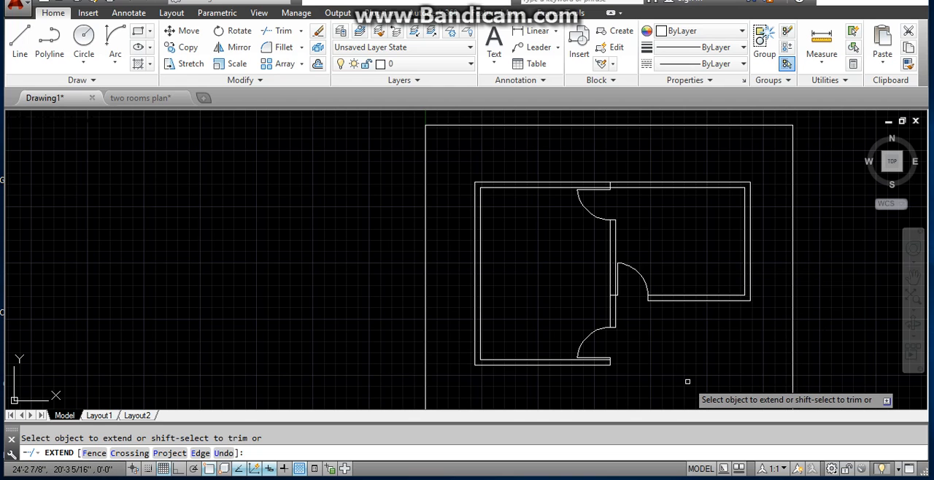
scroll(613, 303, up, 1)
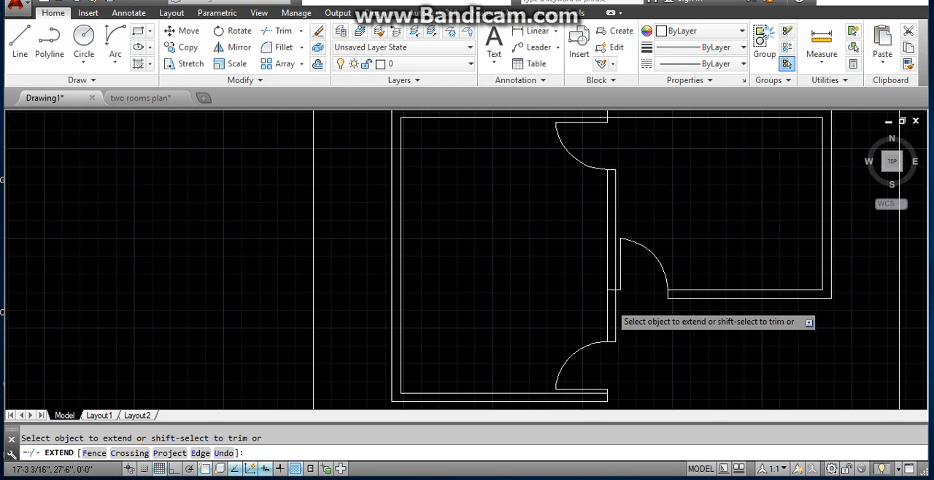
scroll(613, 305, up, 1)
key(Escape)
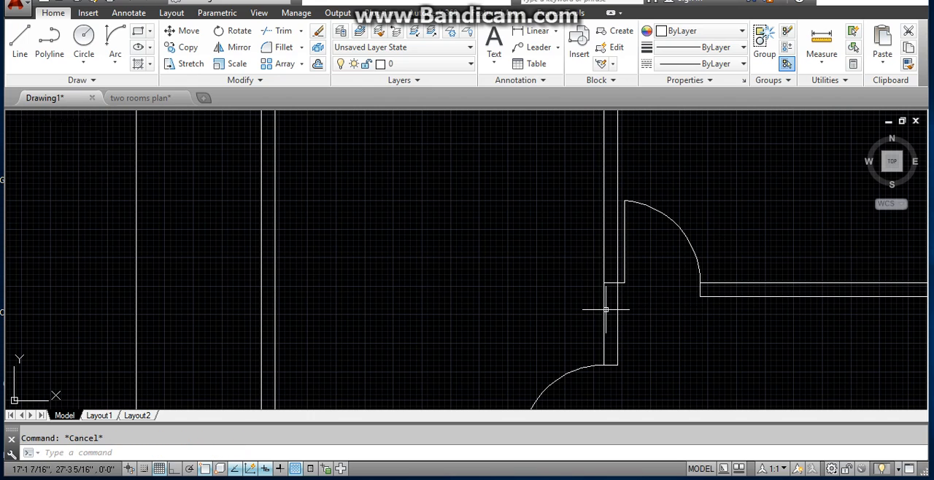
- Trim the part of the right bedroom's door jamb line that crosses the shared wall
key(BackSpace)
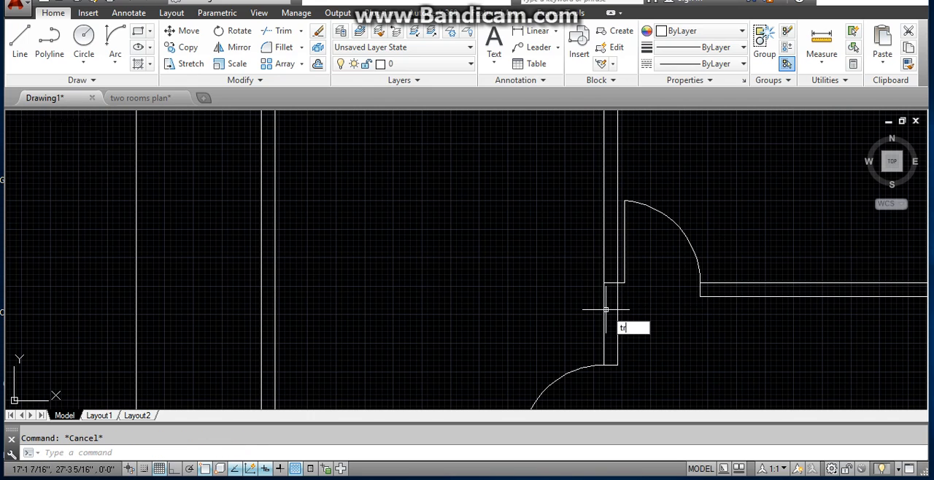
text(tr)
key(Return)
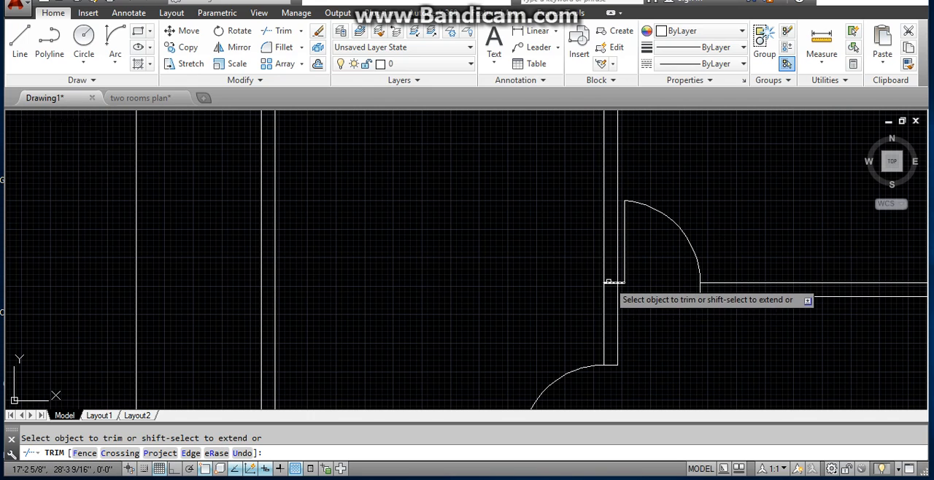
scroll(700, 337, down, 3)
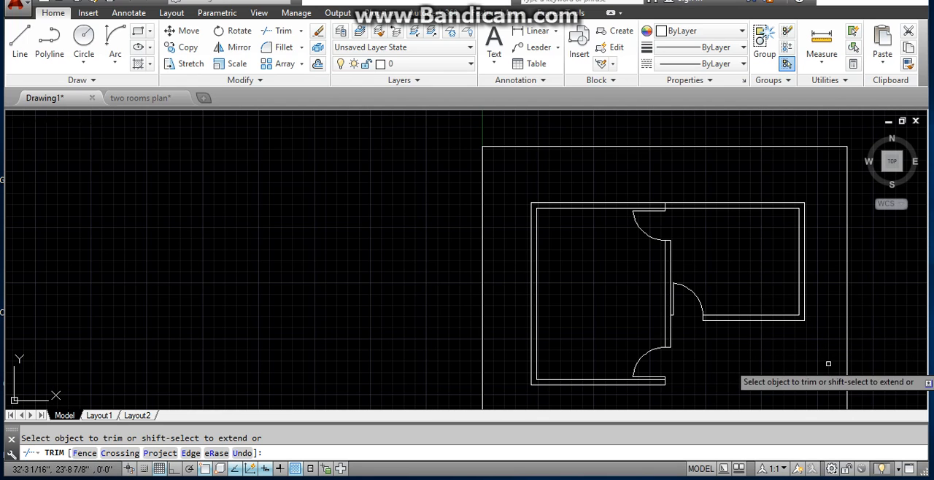